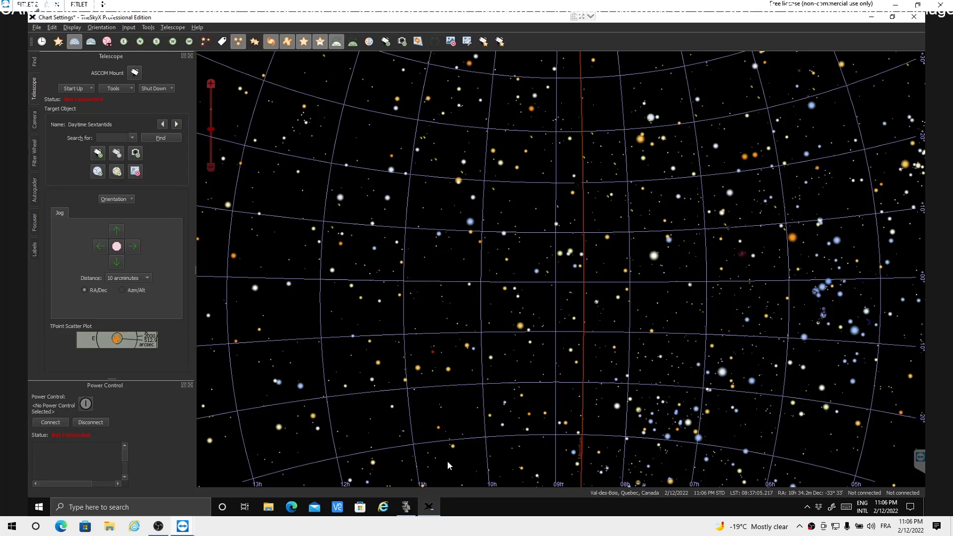
{"action": "left_click", "coordinate": [170, 29]}
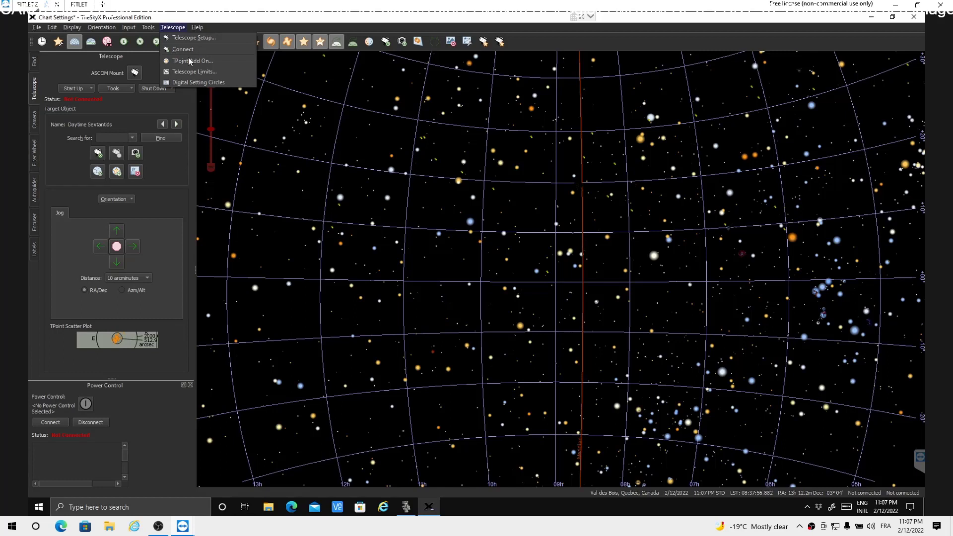
{"action": "left_click", "coordinate": [139, 77]}
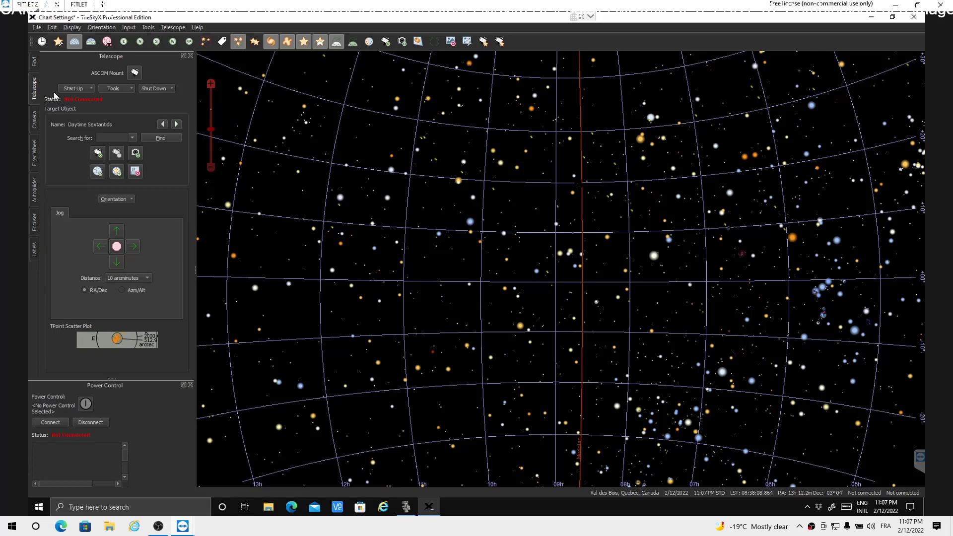
{"action": "left_click", "coordinate": [72, 28]}
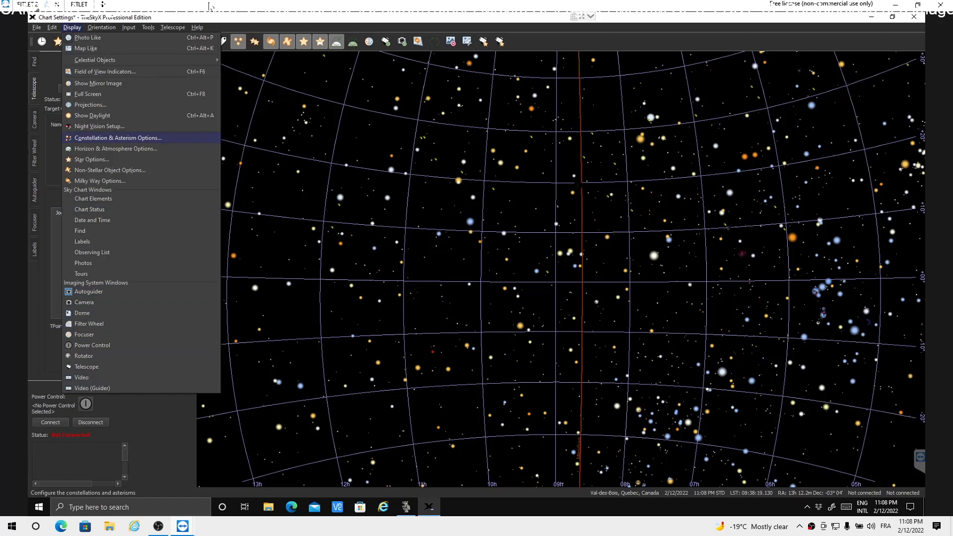
{"action": "left_click", "coordinate": [198, 27]}
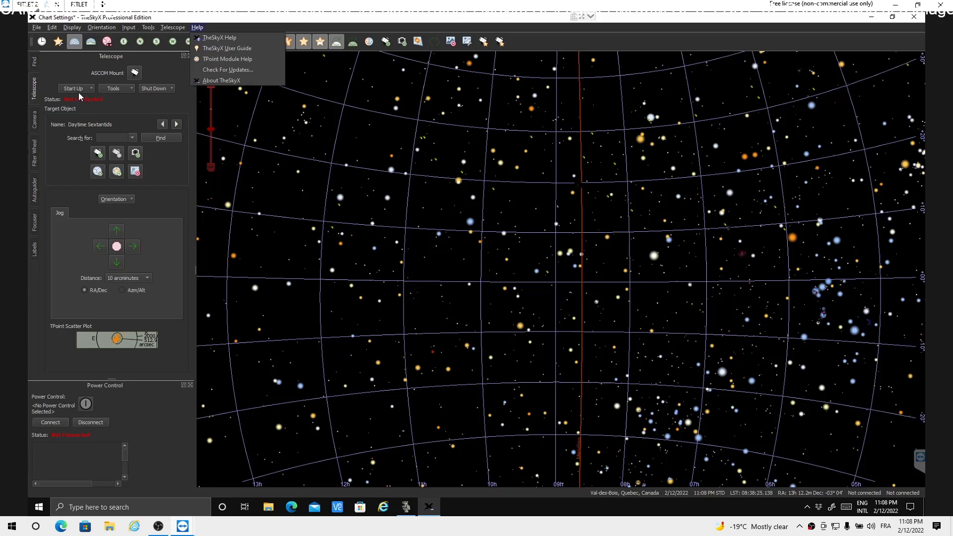
- Open the telescope's imaging system setup, look through the supported mounts and choose ASCOM Mount as the mount
{"action": "left_click", "coordinate": [35, 95]}
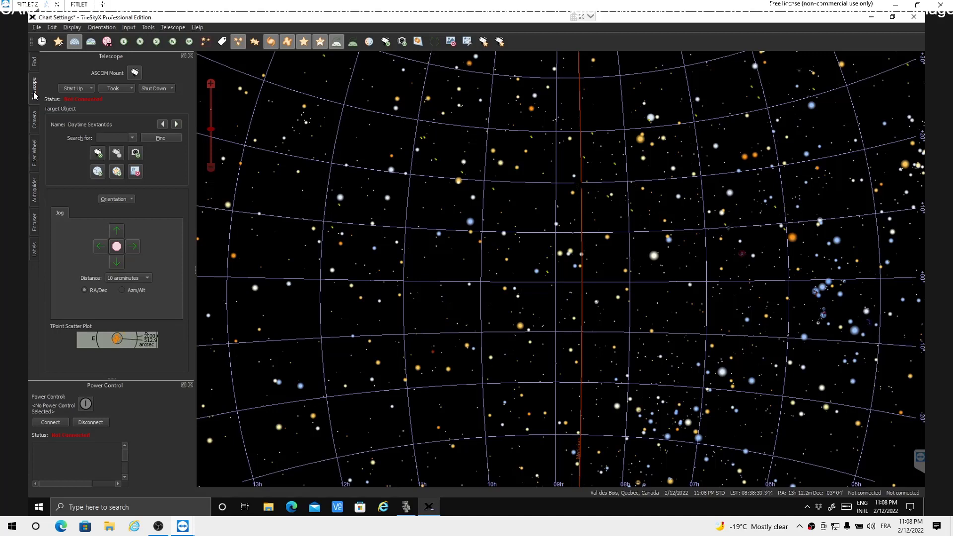
{"action": "left_click", "coordinate": [134, 73]}
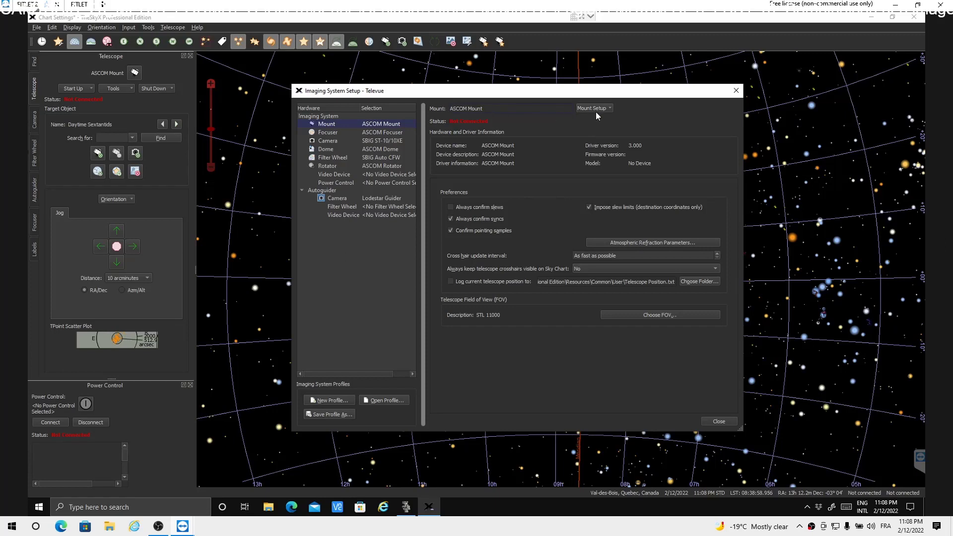
{"action": "left_click", "coordinate": [610, 108]}
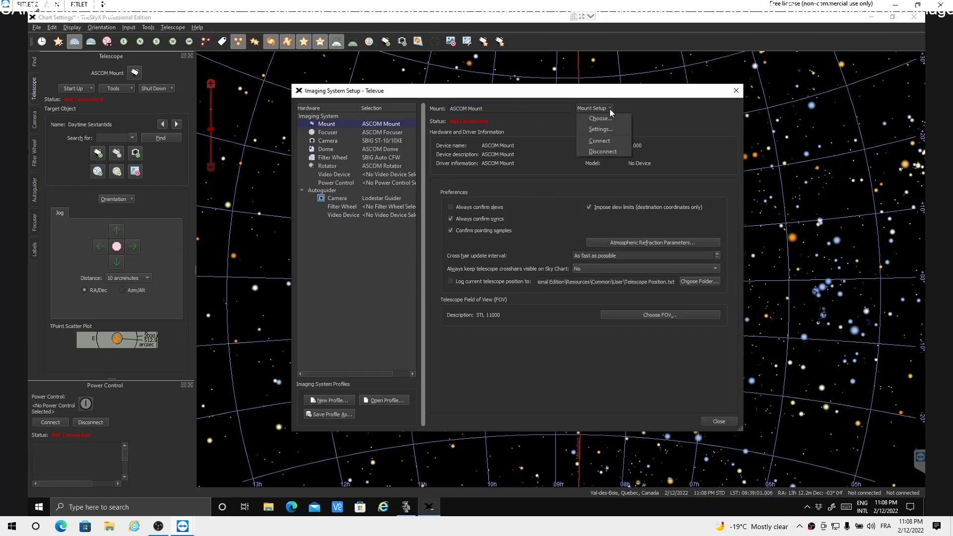
{"action": "left_click", "coordinate": [604, 121]}
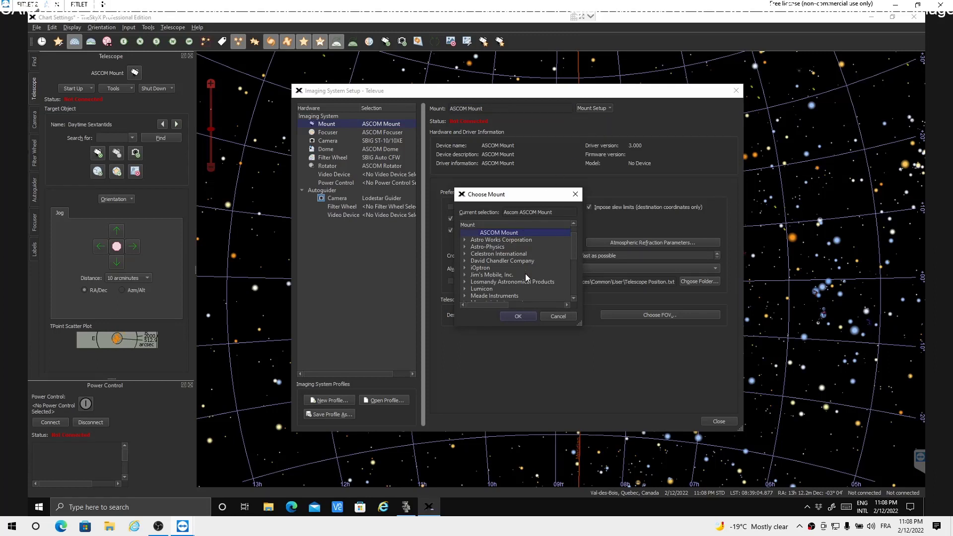
{"action": "scroll", "coordinate": [526, 277], "scroll_direction": "down", "scroll_amount": 1}
{"action": "scroll", "coordinate": [525, 273], "scroll_direction": "down", "scroll_amount": 3}
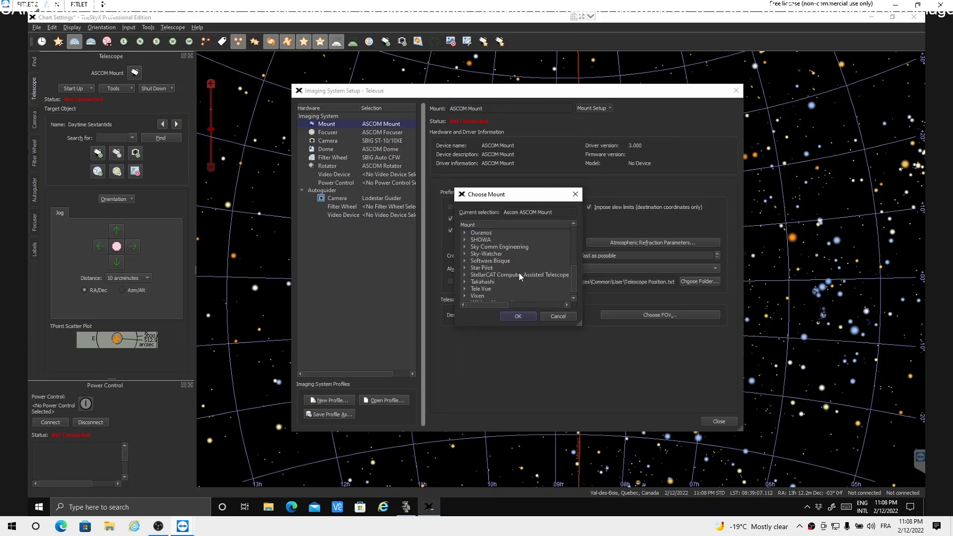
{"action": "scroll", "coordinate": [520, 277], "scroll_direction": "down", "scroll_amount": 1}
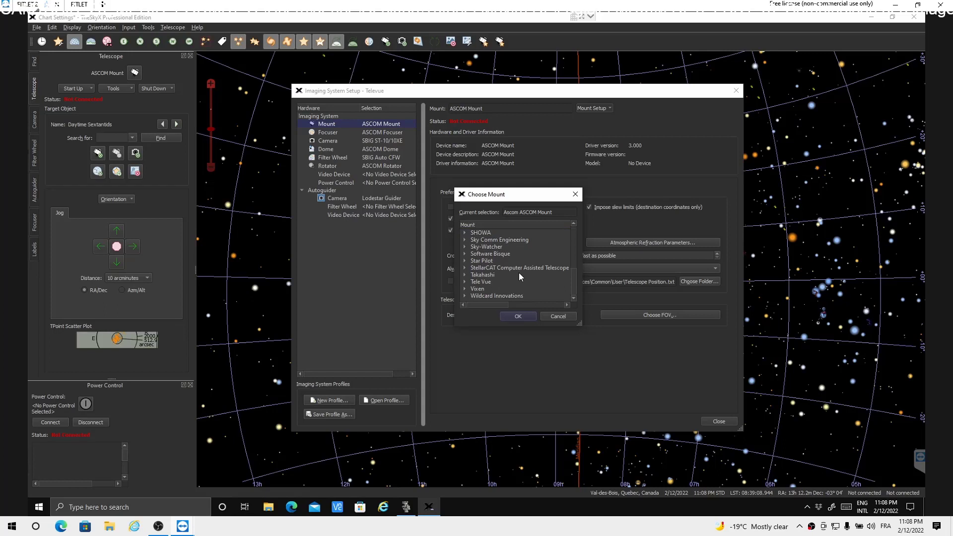
{"action": "scroll", "coordinate": [519, 277], "scroll_direction": "up", "scroll_amount": 1}
{"action": "scroll", "coordinate": [520, 274], "scroll_direction": "up", "scroll_amount": 4}
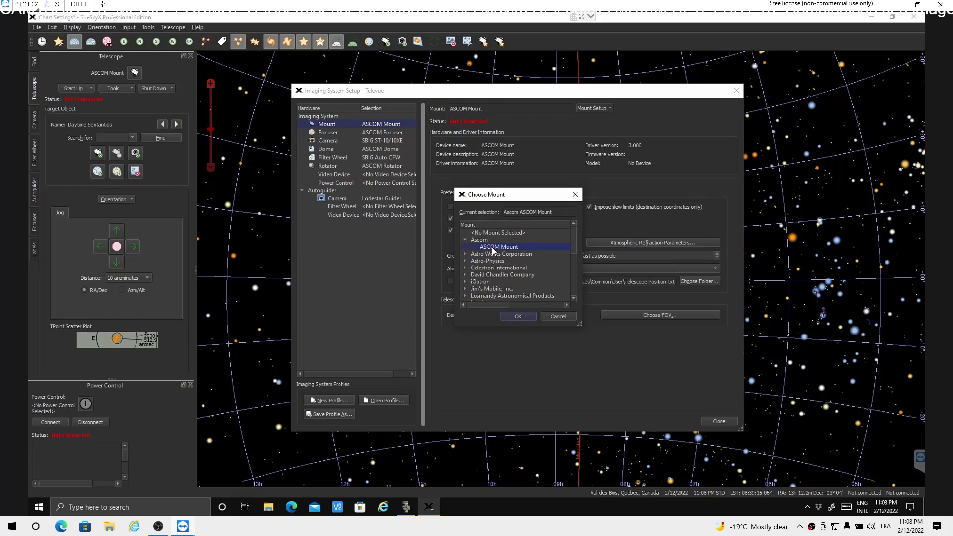
{"action": "left_click", "coordinate": [518, 316]}
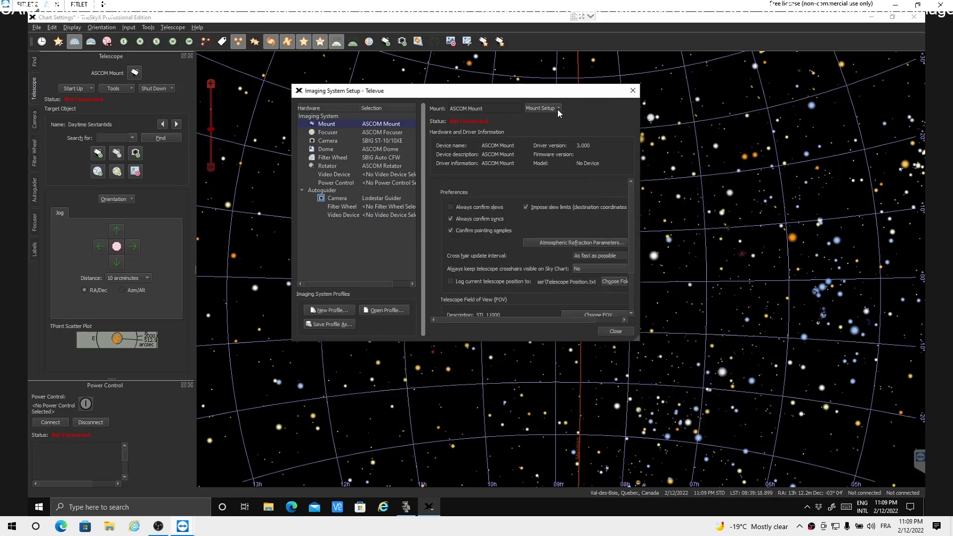
- Check the iOptron ASCOM driver's properties and iOptron Commander, and confirm the driver for 2013 and earlier mounts in the mount settings
{"action": "left_click", "coordinate": [558, 109]}
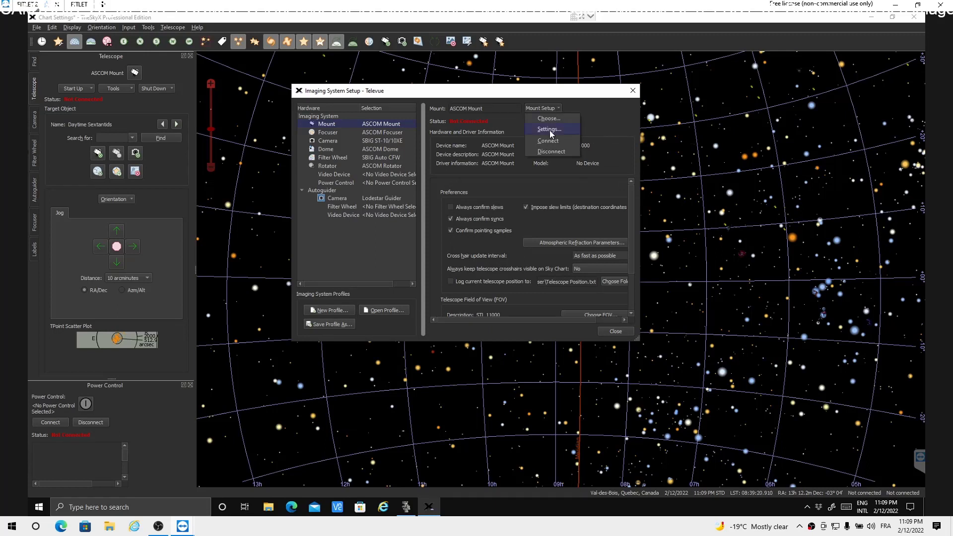
{"action": "left_click", "coordinate": [550, 130]}
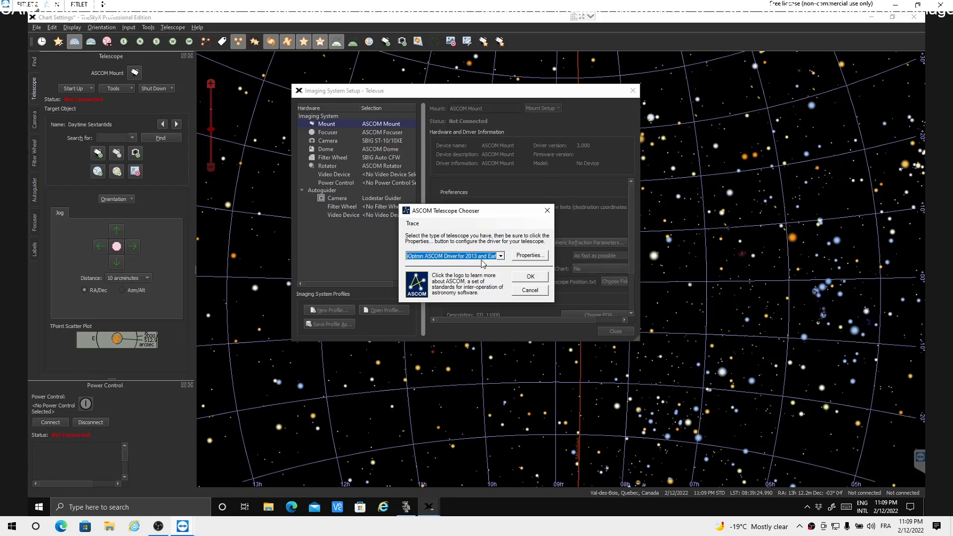
{"action": "left_click", "coordinate": [529, 255]}
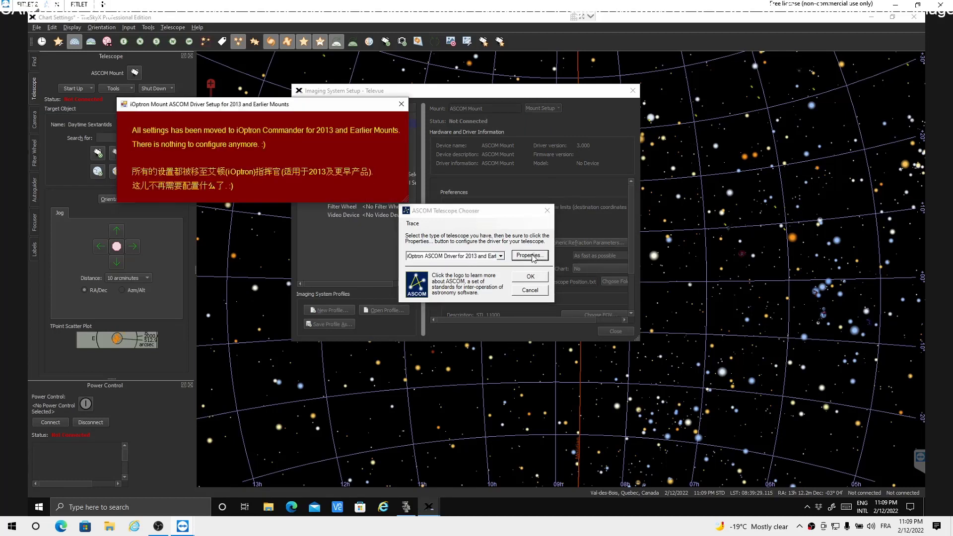
{"action": "left_click", "coordinate": [402, 104]}
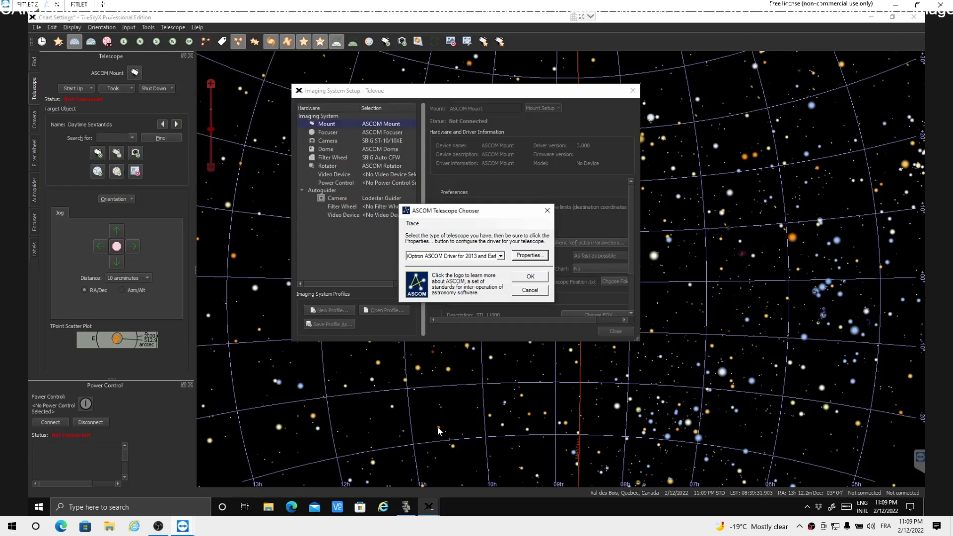
{"action": "left_click", "coordinate": [406, 510]}
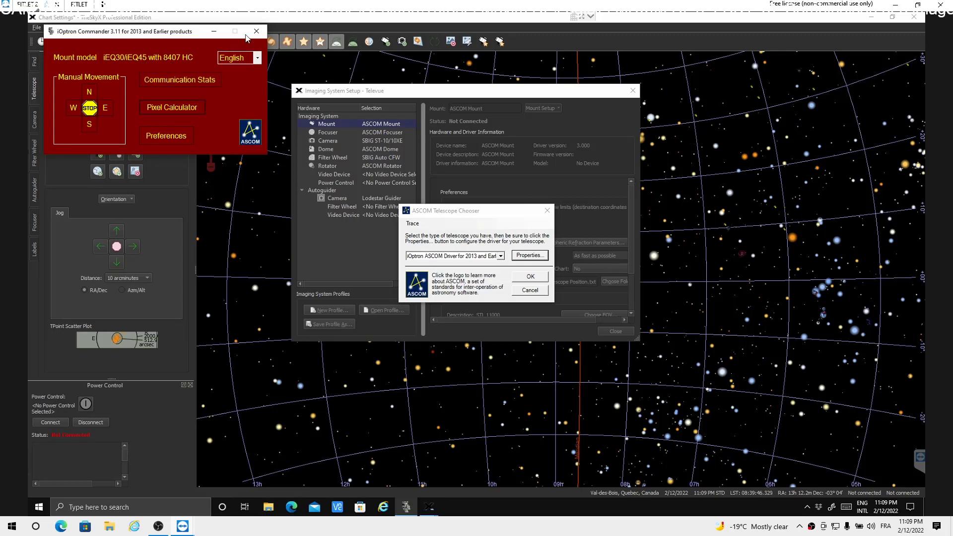
{"action": "left_click", "coordinate": [215, 32]}
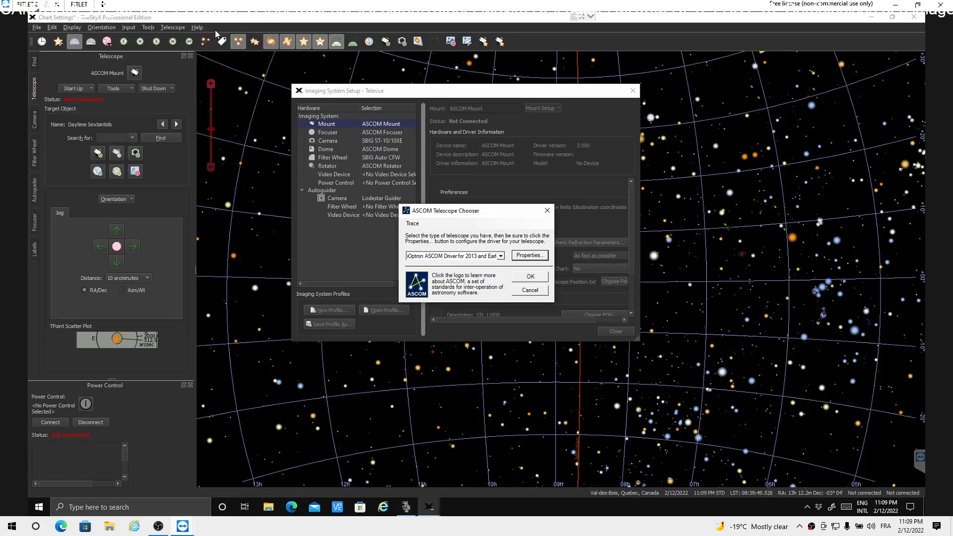
{"action": "left_click", "coordinate": [530, 276]}
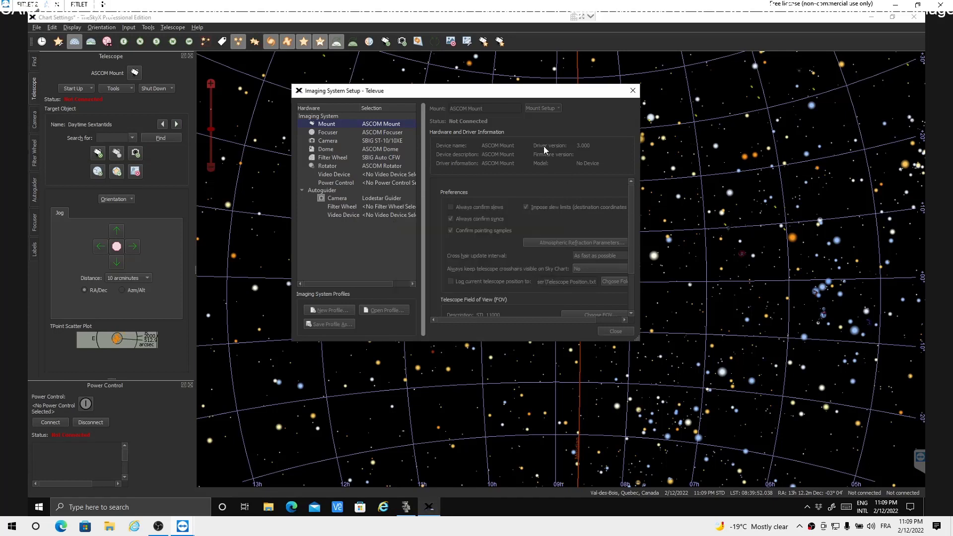
- Review the mount's connection options and close the imaging system setup
{"action": "left_click", "coordinate": [558, 109]}
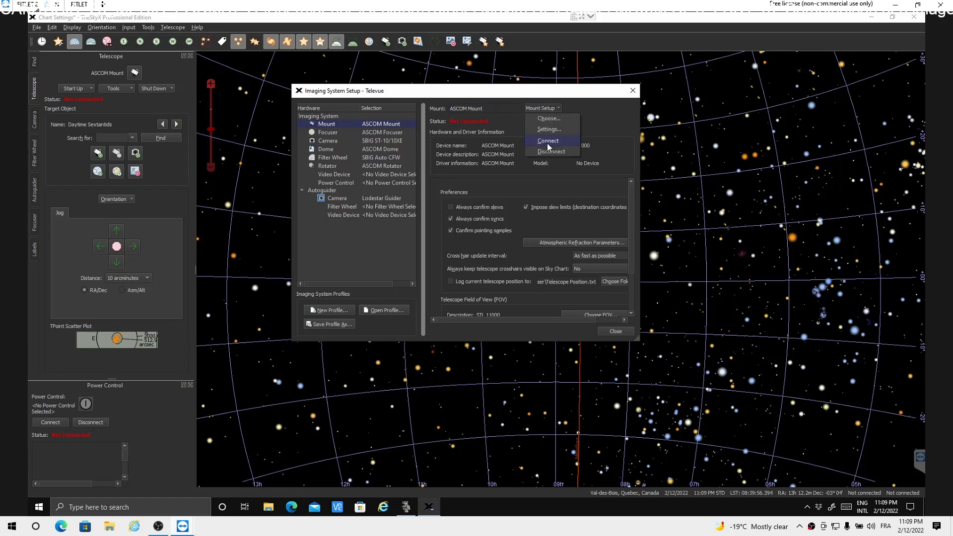
{"action": "left_click", "coordinate": [631, 92]}
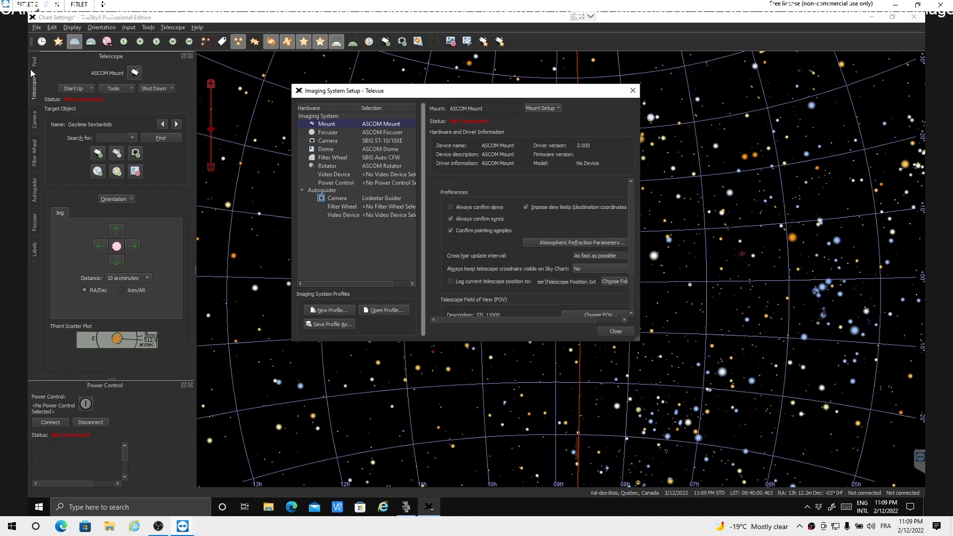
{"action": "left_click", "coordinate": [78, 30]}
{"action": "left_click", "coordinate": [616, 331]}
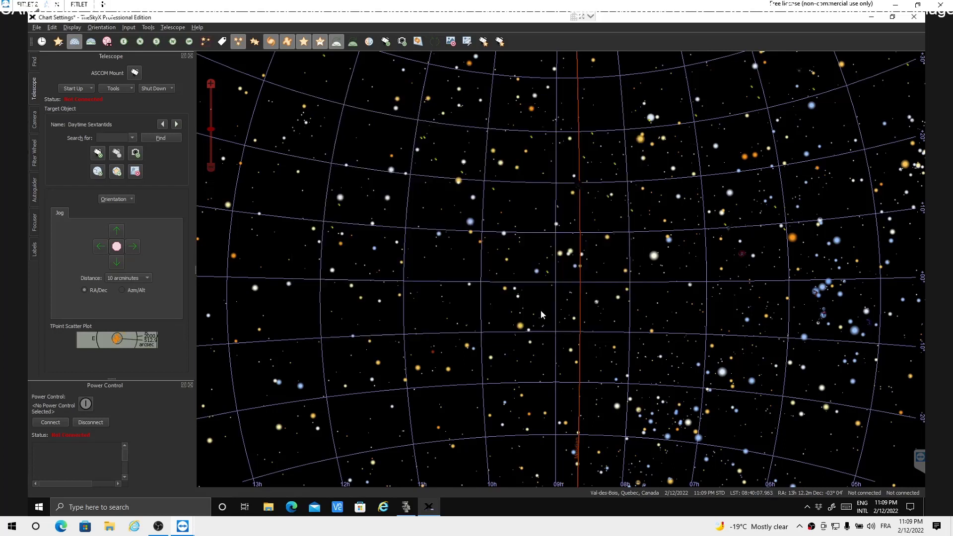
- Connect the telescope from the telescope controls
{"action": "left_click", "coordinate": [72, 28]}
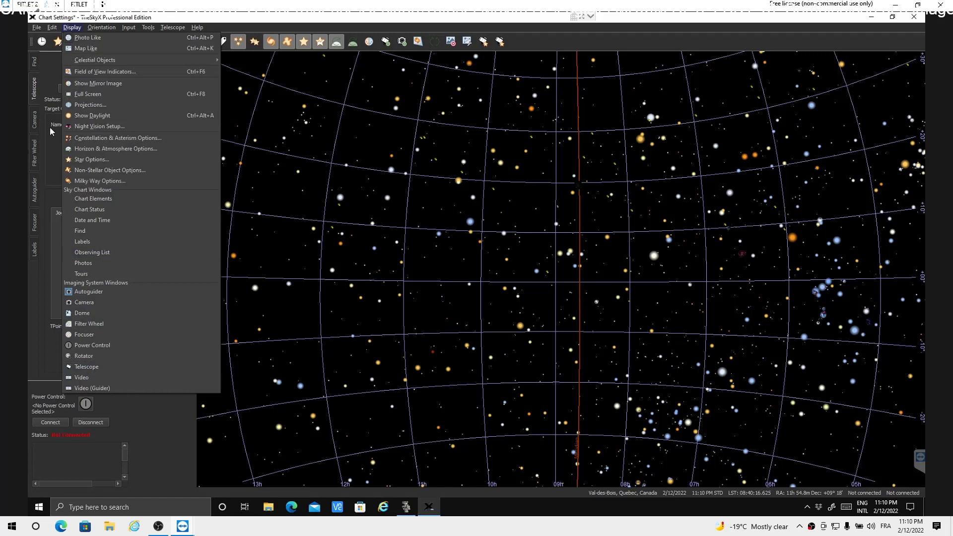
{"action": "left_click", "coordinate": [34, 93]}
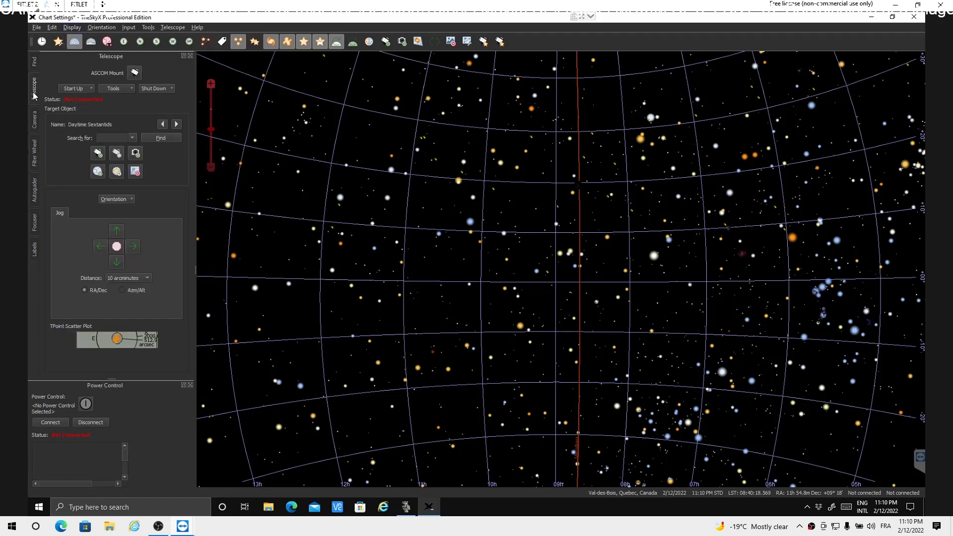
{"action": "left_click", "coordinate": [92, 89]}
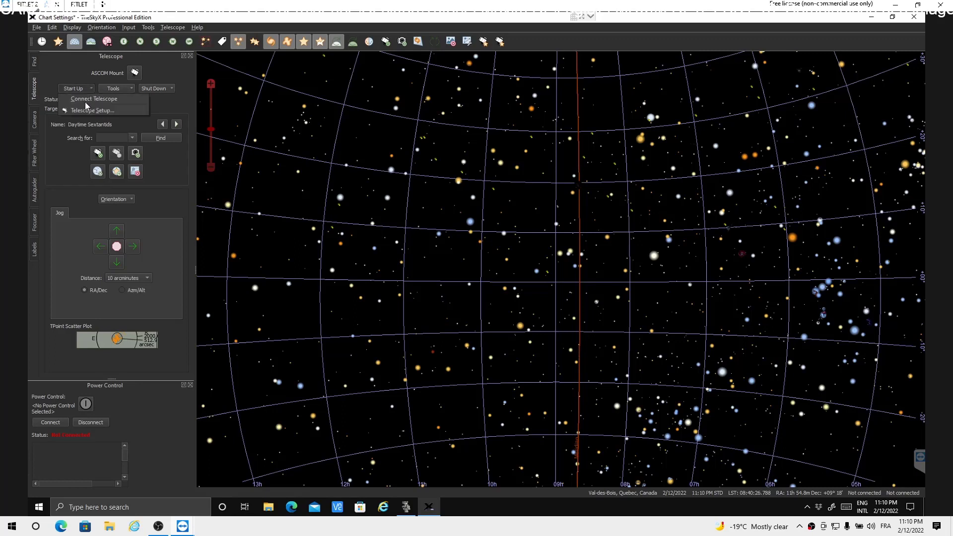
{"action": "left_click", "coordinate": [86, 100]}
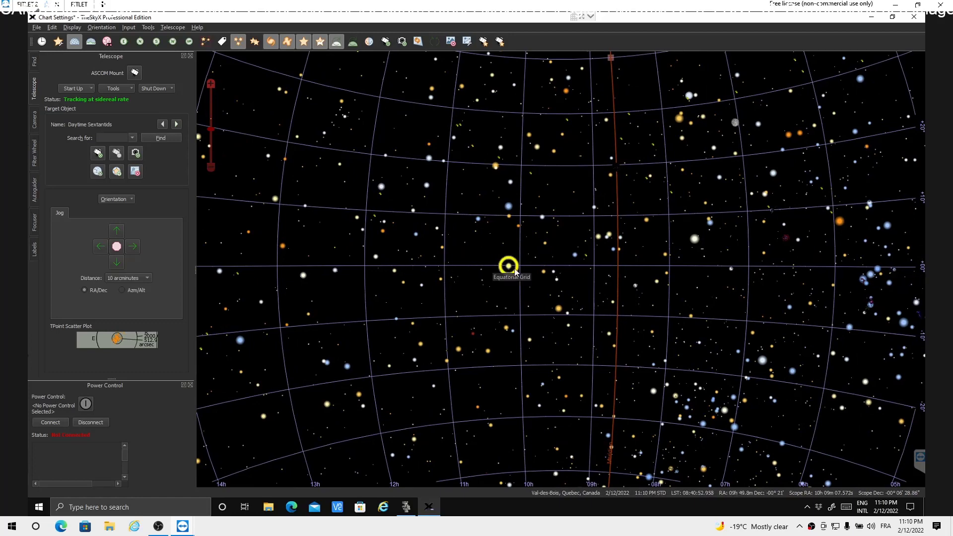
- Open the camera's hardware setup, look through the supported cameras and confirm the SBIG ST-10/10XE
{"action": "left_click", "coordinate": [35, 126]}
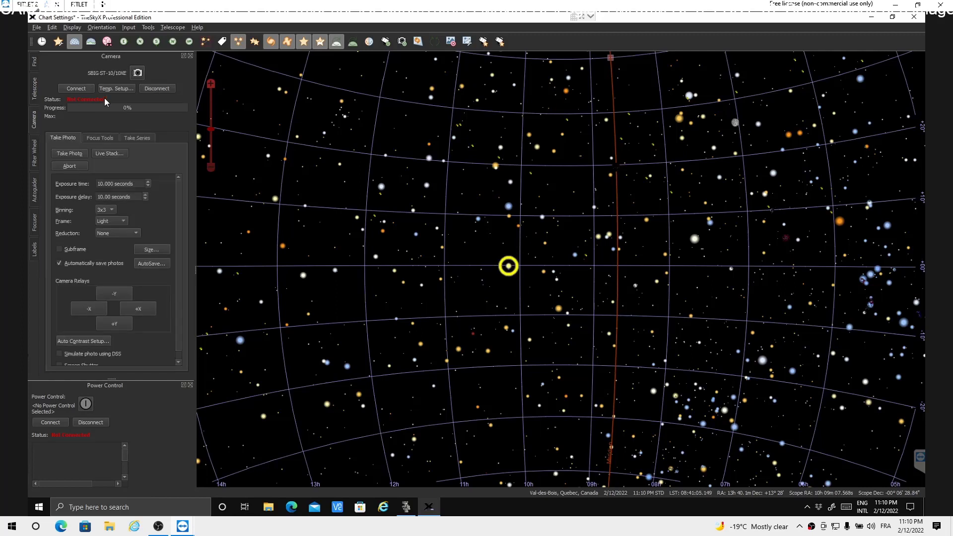
{"action": "left_click", "coordinate": [137, 73]}
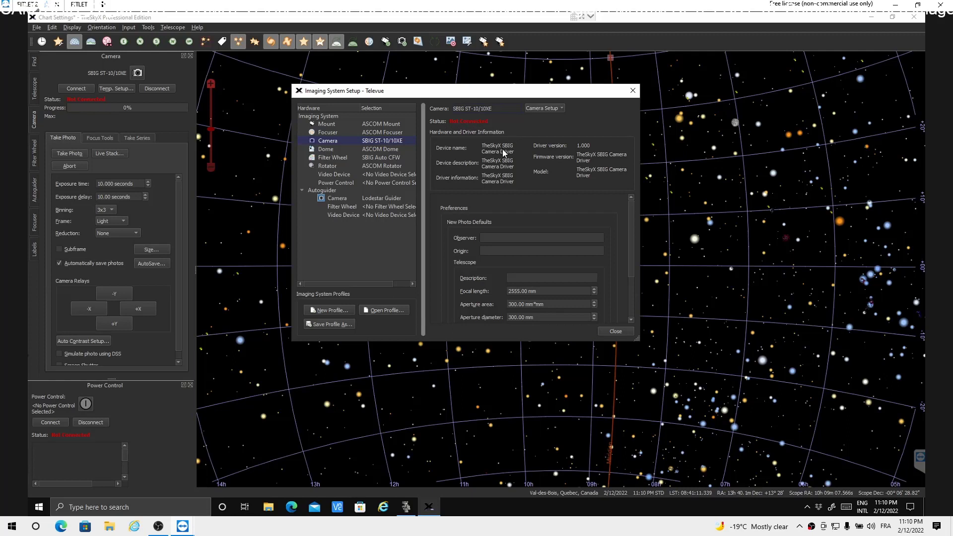
{"action": "left_click", "coordinate": [561, 108]}
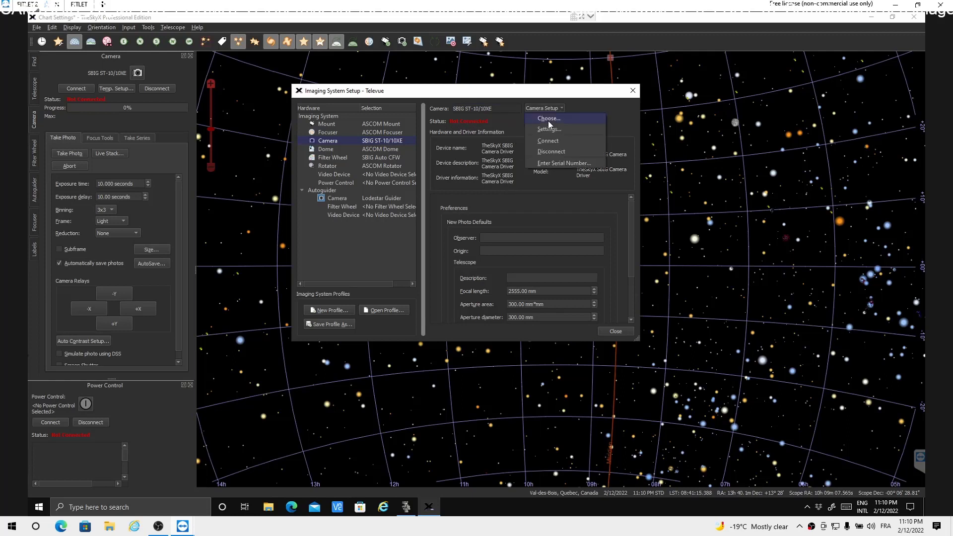
{"action": "left_click", "coordinate": [548, 119]}
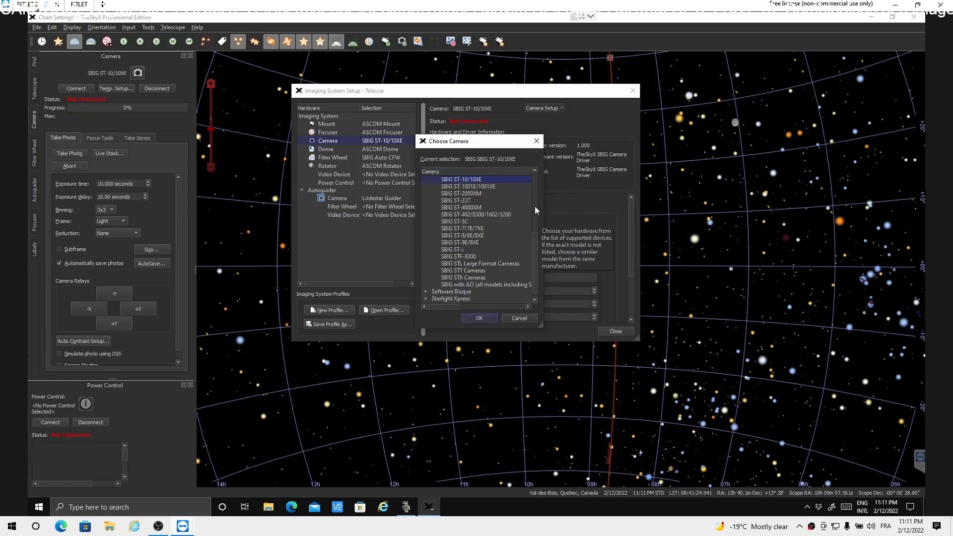
{"action": "left_click_drag", "start_coordinate": [535, 207], "coordinate": [537, 183]}
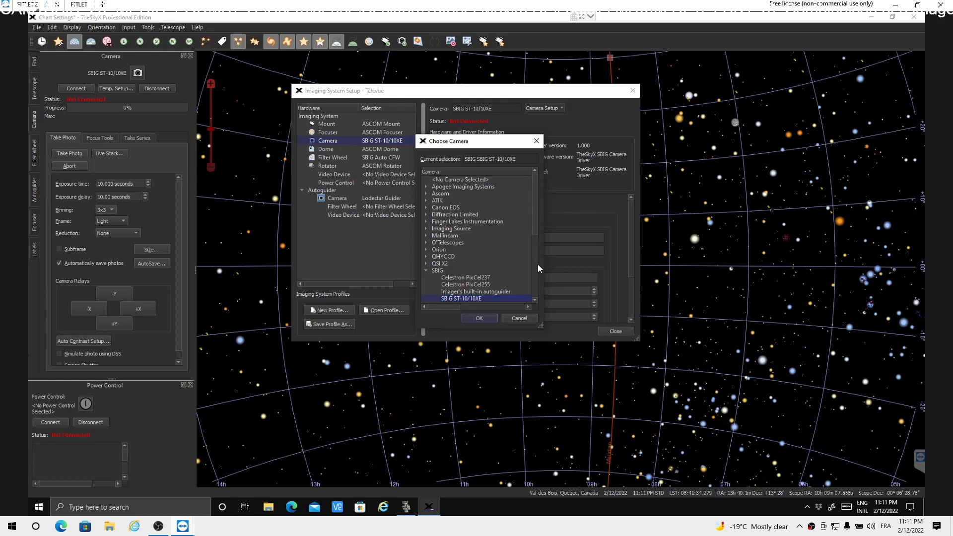
{"action": "scroll", "coordinate": [539, 273], "scroll_direction": "down", "scroll_amount": 5}
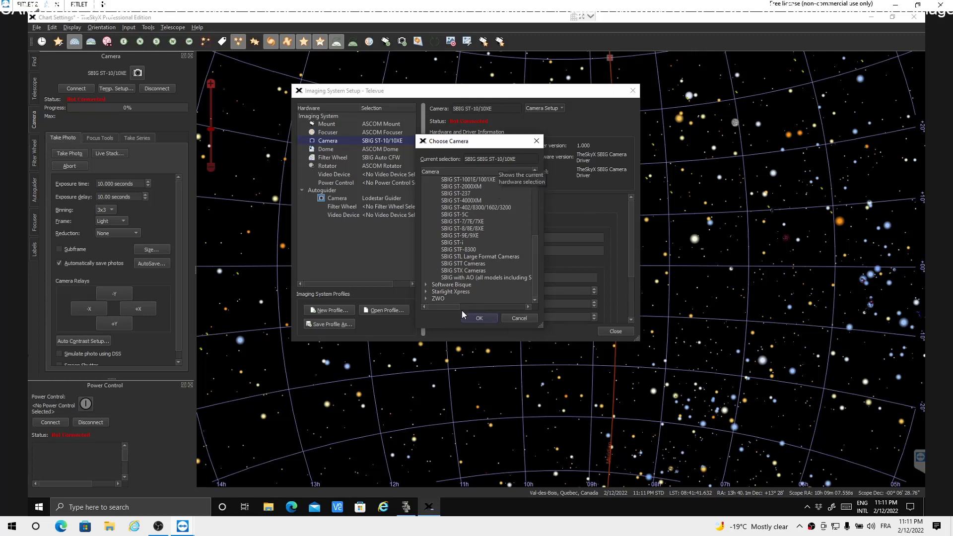
{"action": "left_click", "coordinate": [480, 318]}
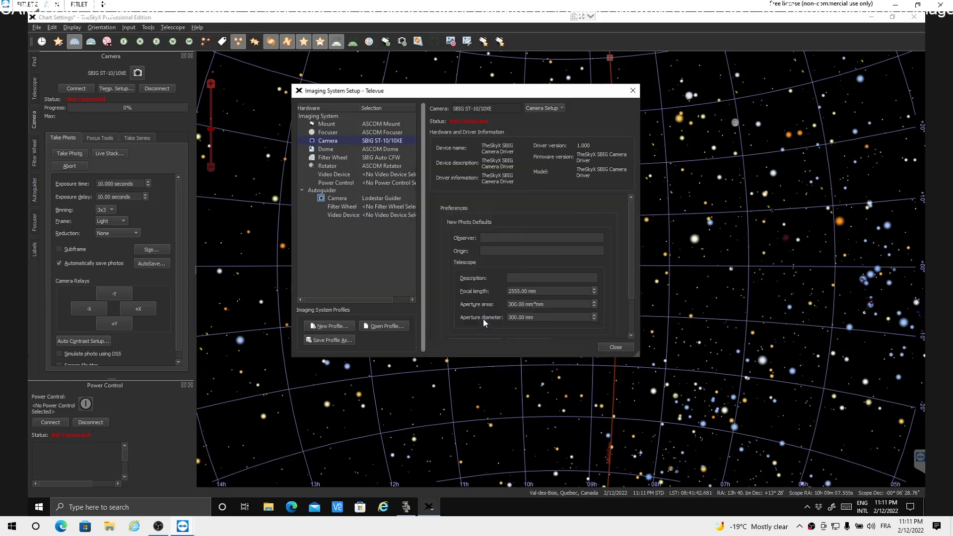
- Confirm the SBIG camera's settings with the USB interface, check its setup options and close the imaging system setup
{"action": "left_click", "coordinate": [560, 109]}
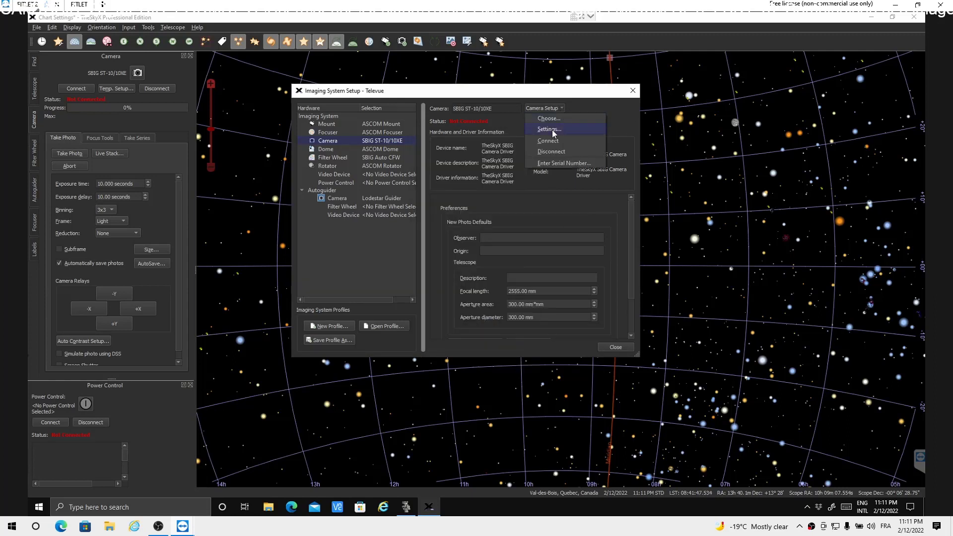
{"action": "left_click", "coordinate": [550, 129]}
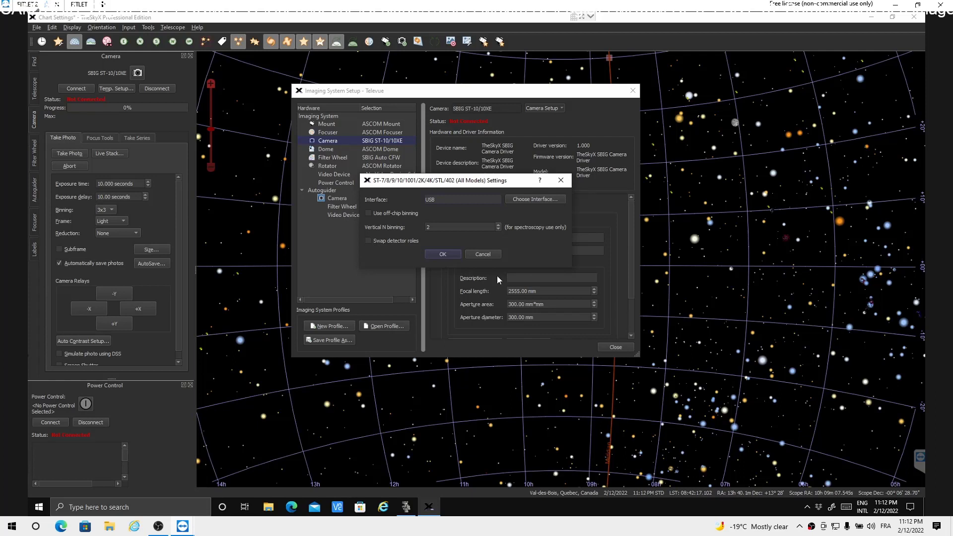
{"action": "left_click", "coordinate": [452, 256]}
{"action": "left_click", "coordinate": [563, 108]}
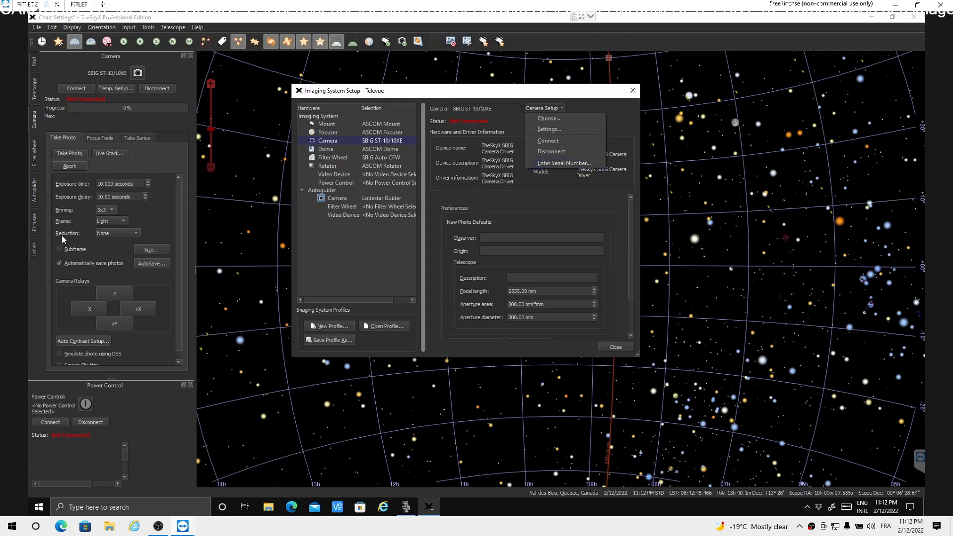
{"action": "left_click", "coordinate": [565, 191]}
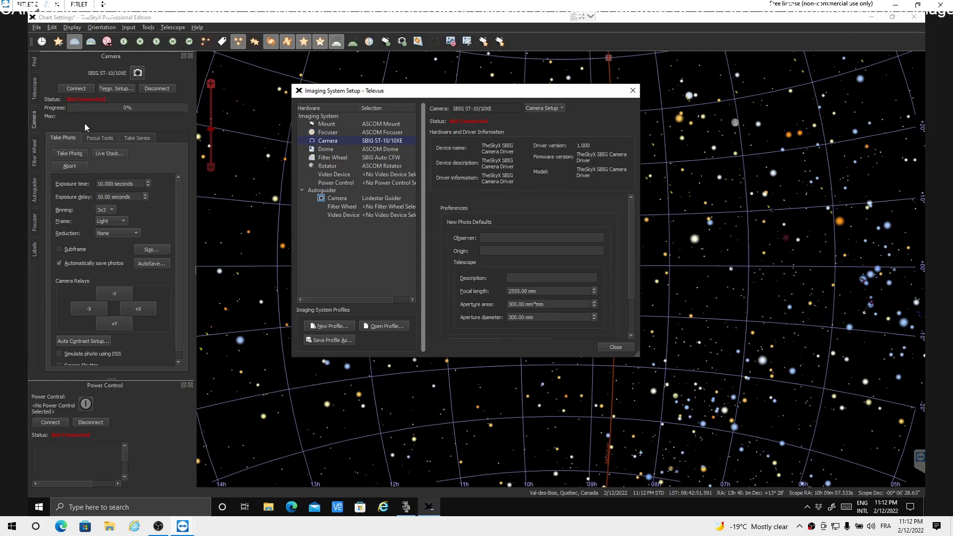
{"action": "left_click", "coordinate": [633, 91]}
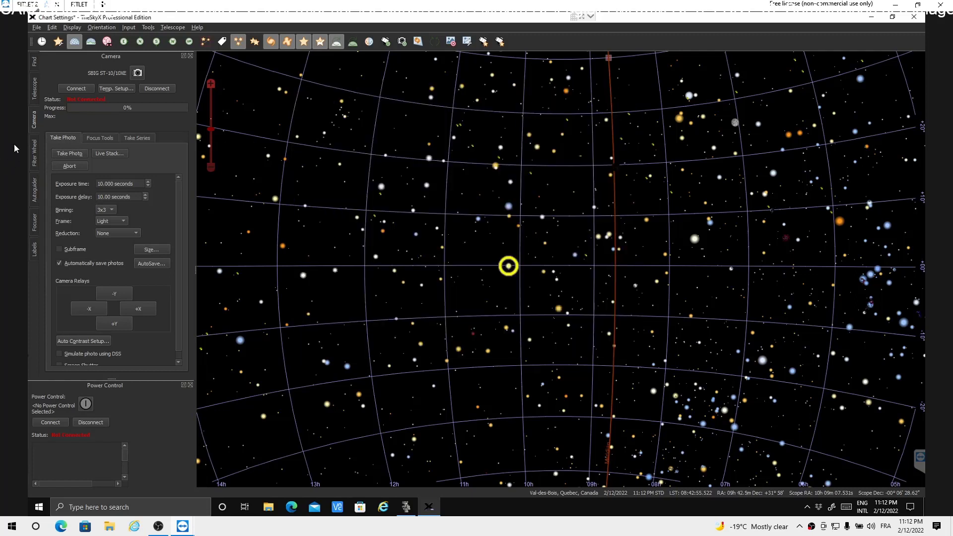
- Connect the camera and confirm its temperature setup with temperature regulation and the fan on
{"action": "left_click", "coordinate": [75, 88]}
{"action": "left_click", "coordinate": [119, 89]}
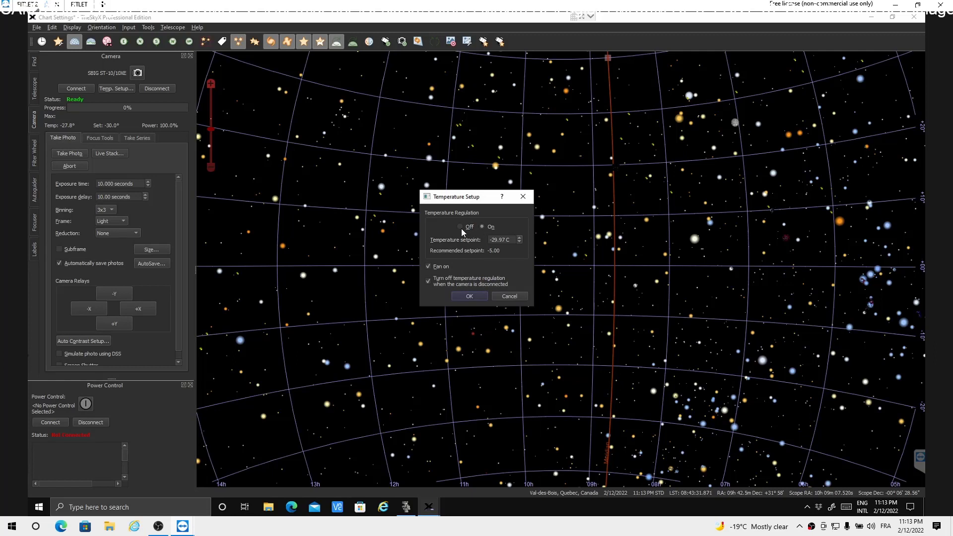
{"action": "left_click", "coordinate": [469, 297]}
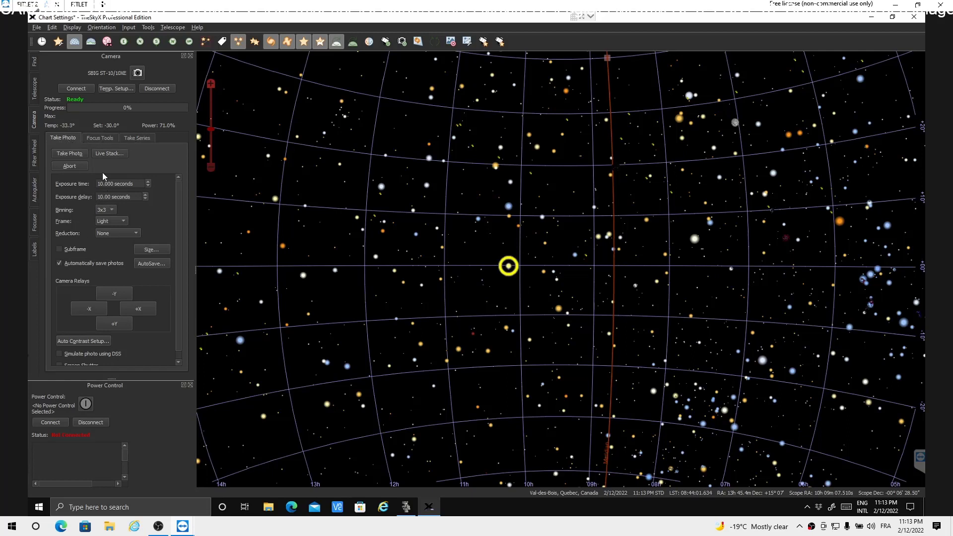
- Check the filter wheel's connection, then disconnect the camera from the camera controls
{"action": "left_click", "coordinate": [35, 164]}
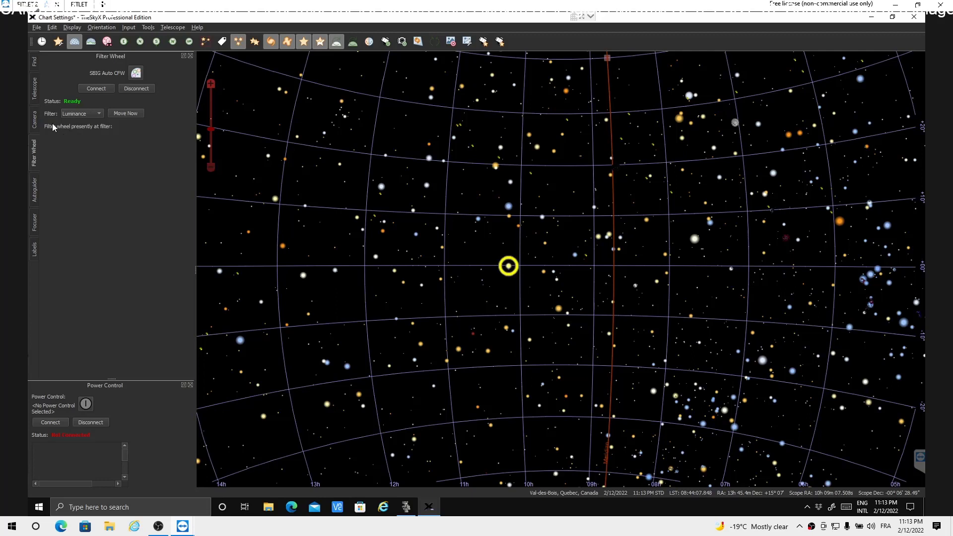
{"action": "left_click", "coordinate": [34, 119]}
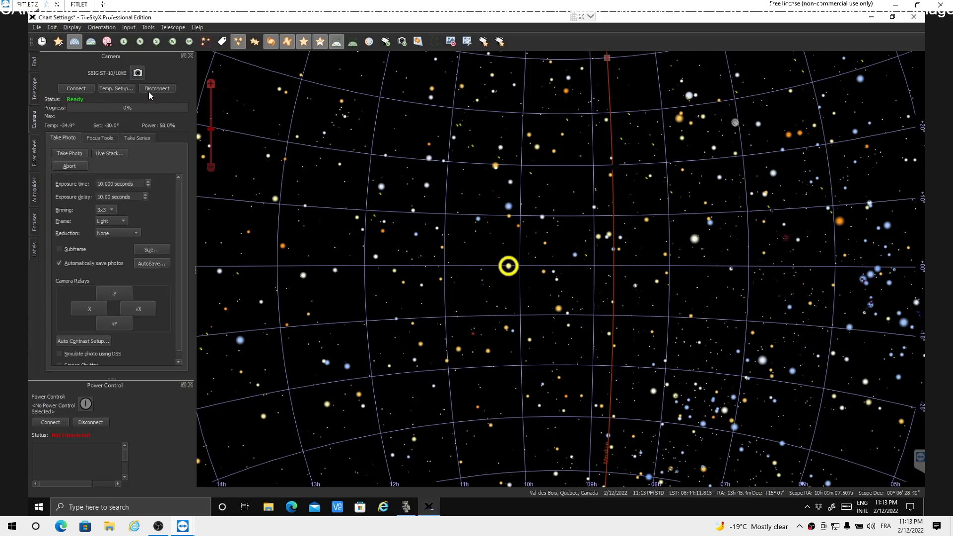
{"action": "left_click", "coordinate": [149, 90]}
- Open the filter wheel's hardware setup and select the SBIG Auto CFW as the filter wheel
{"action": "left_click", "coordinate": [37, 157]}
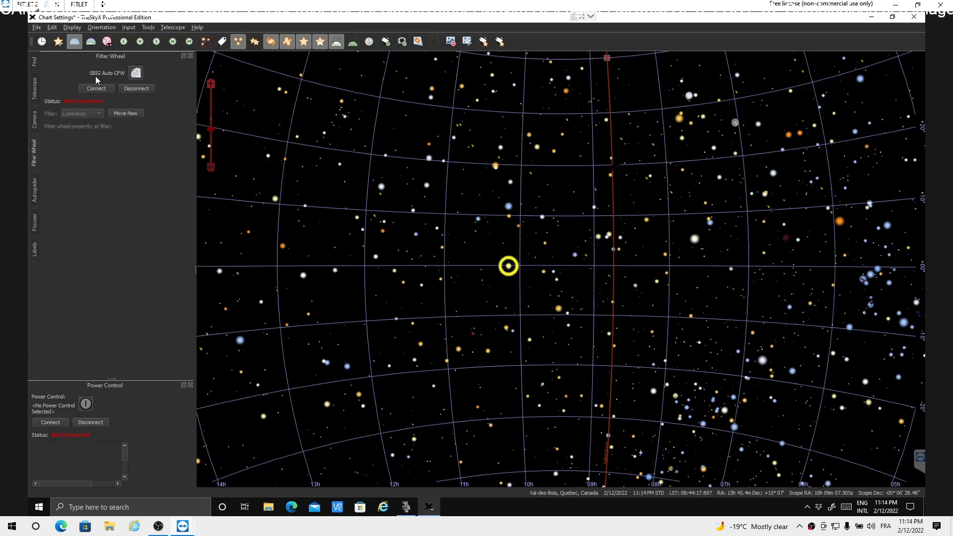
{"action": "left_click", "coordinate": [135, 73]}
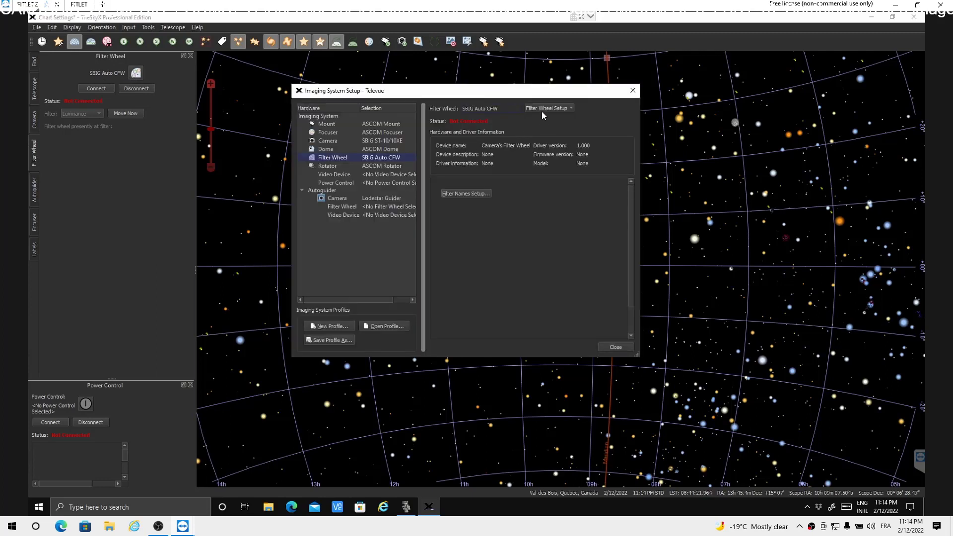
{"action": "left_click", "coordinate": [567, 108]}
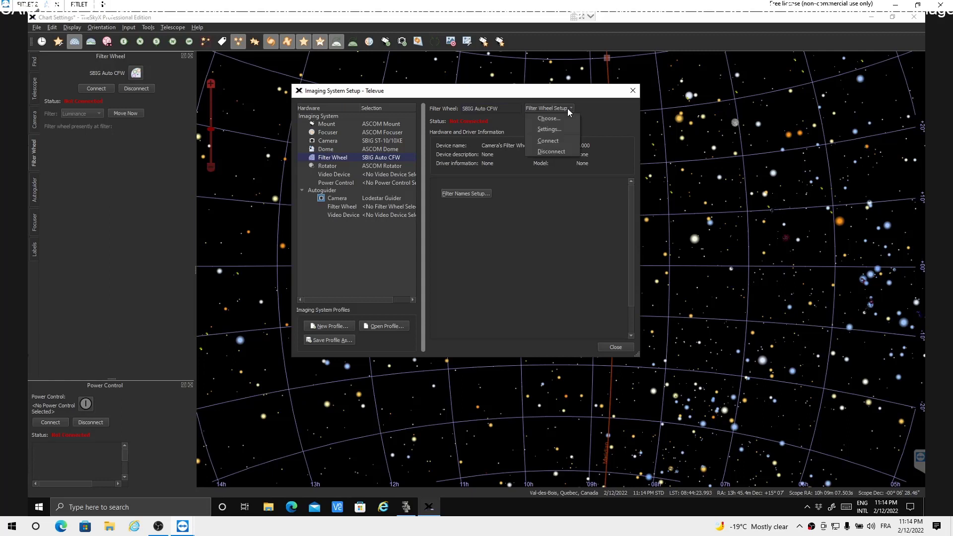
{"action": "left_click", "coordinate": [550, 120]}
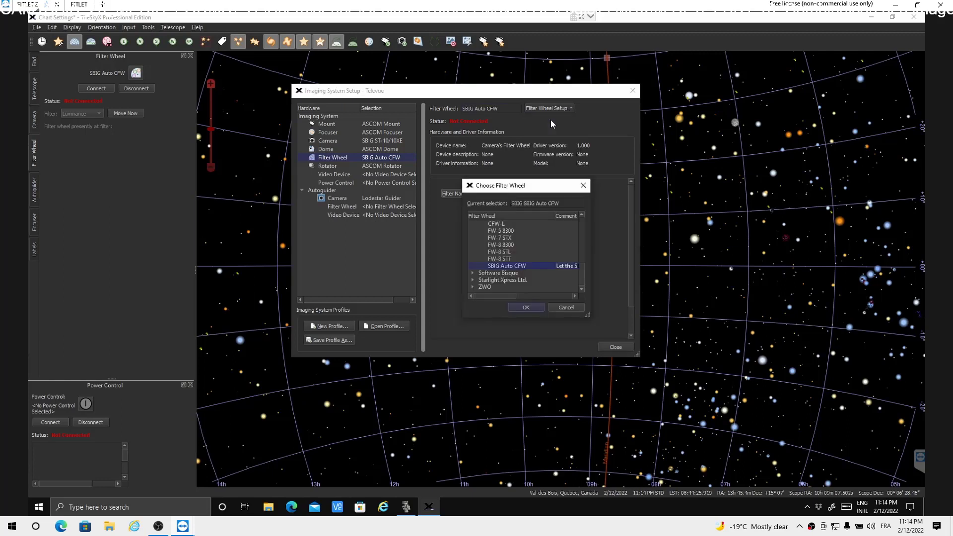
{"action": "double_click", "coordinate": [503, 267]}
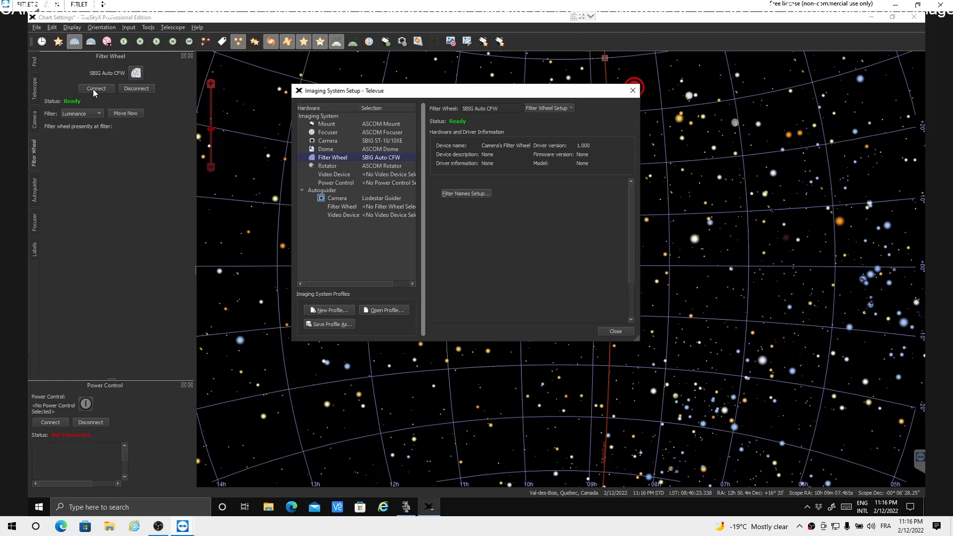
- Review the filter names and focus offsets in the filter names setup and confirm them
{"action": "left_click", "coordinate": [466, 194]}
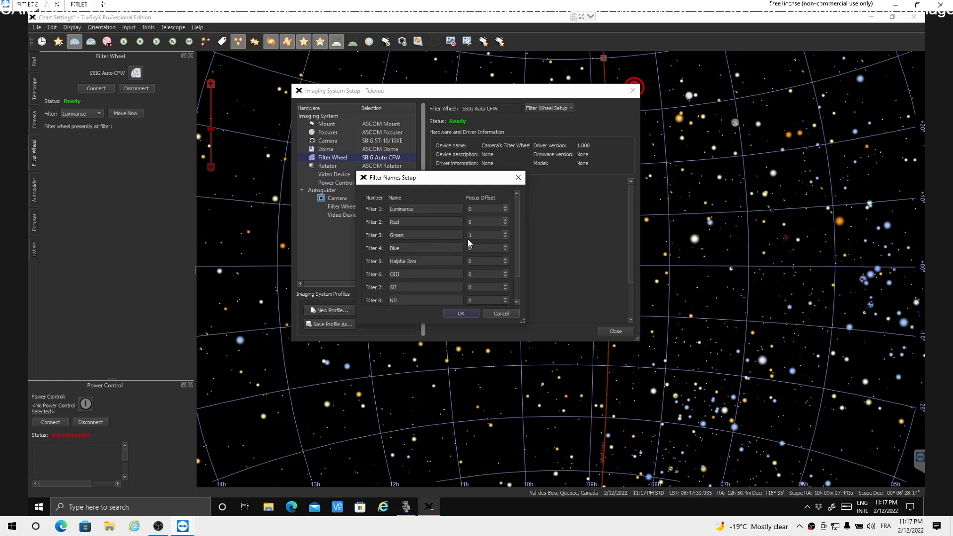
{"action": "left_click", "coordinate": [460, 314]}
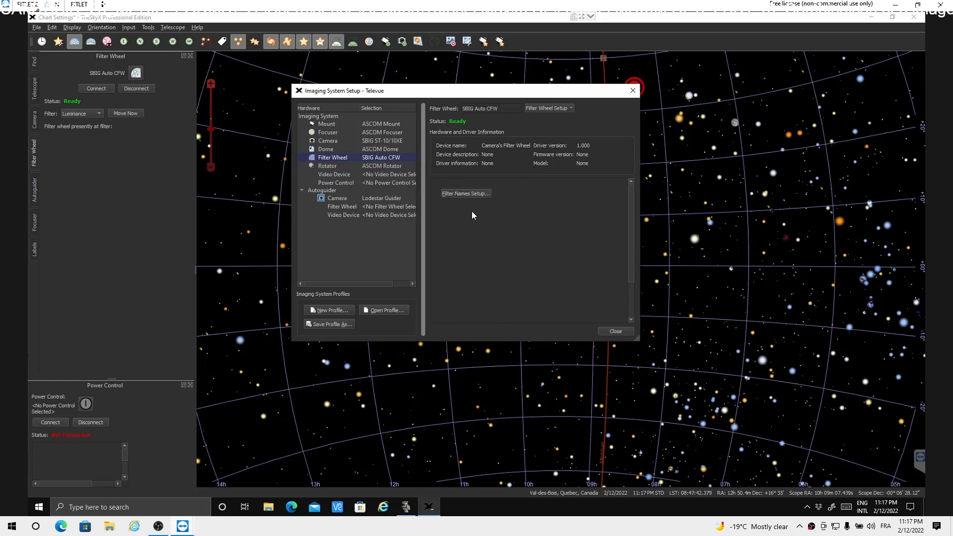
{"action": "left_click", "coordinate": [466, 193]}
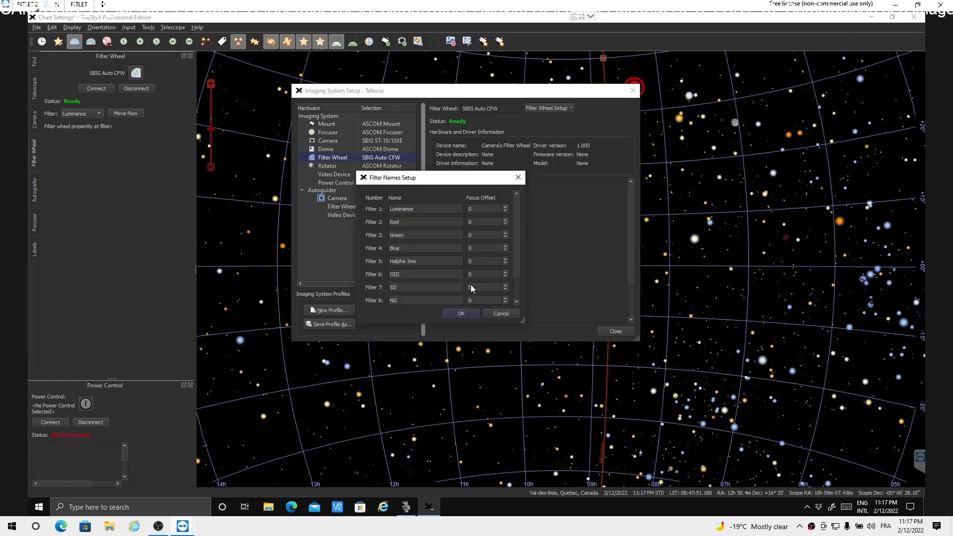
{"action": "left_click", "coordinate": [461, 314]}
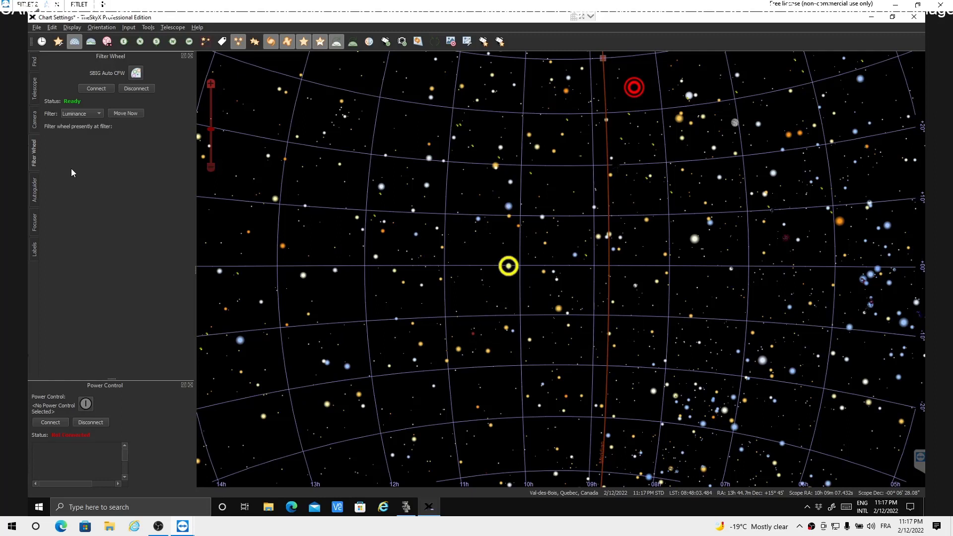
- Open the autoguider camera's hardware setup and select the Starlight Xpress Lodestar X2 Guider
{"action": "left_click", "coordinate": [35, 190]}
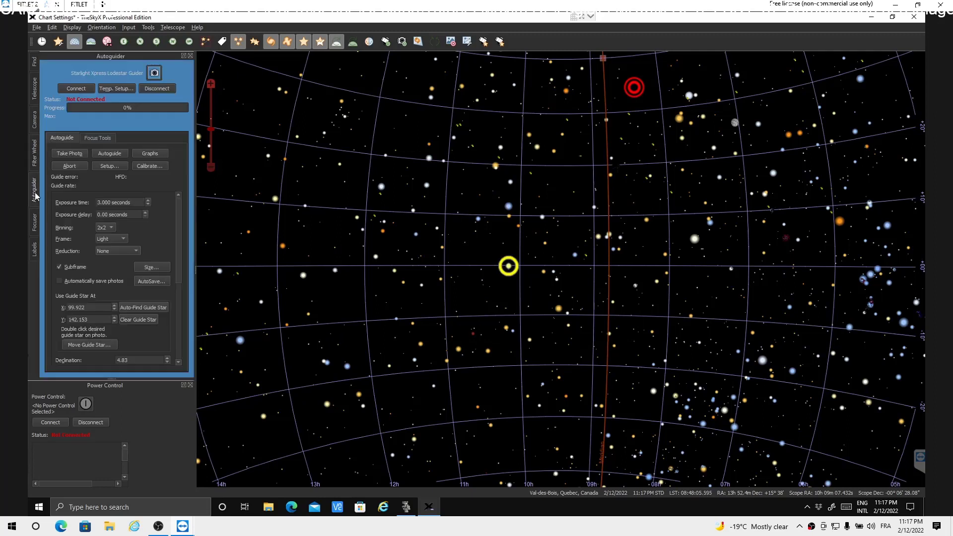
{"action": "left_click", "coordinate": [155, 73]}
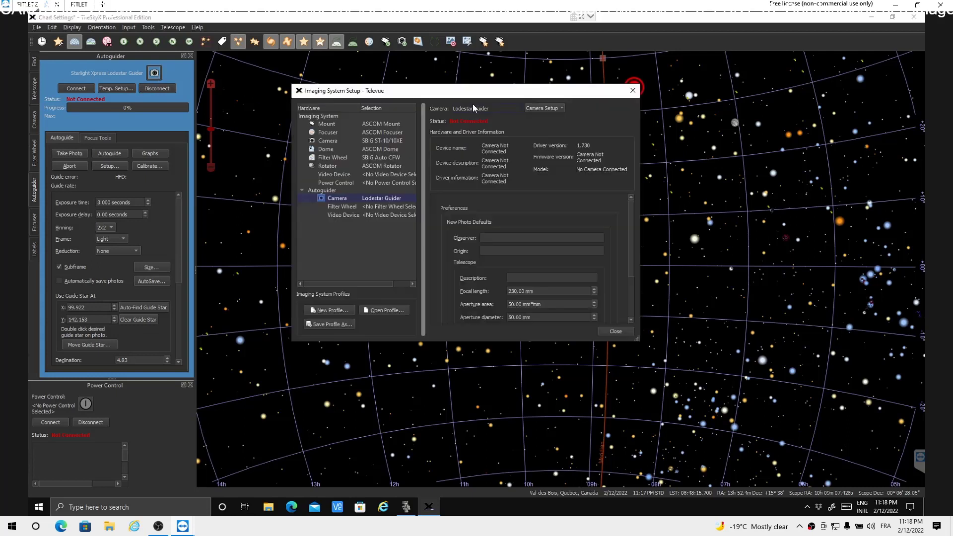
{"action": "left_click", "coordinate": [555, 111]}
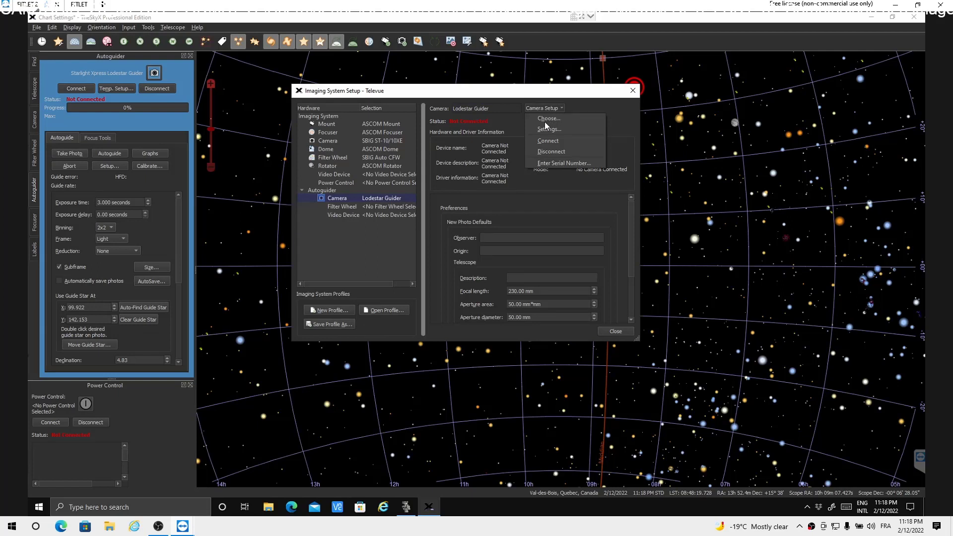
{"action": "left_click", "coordinate": [545, 120]}
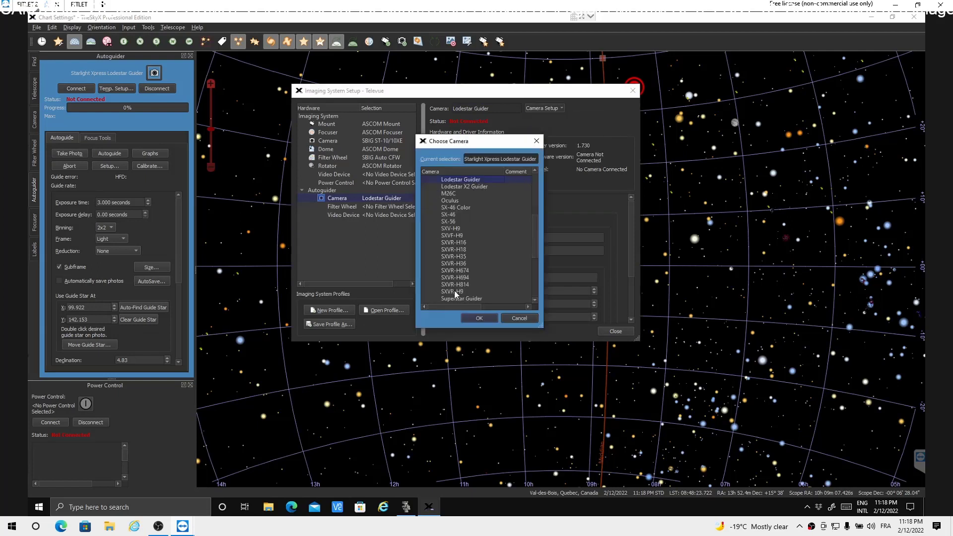
{"action": "left_click", "coordinate": [476, 187]}
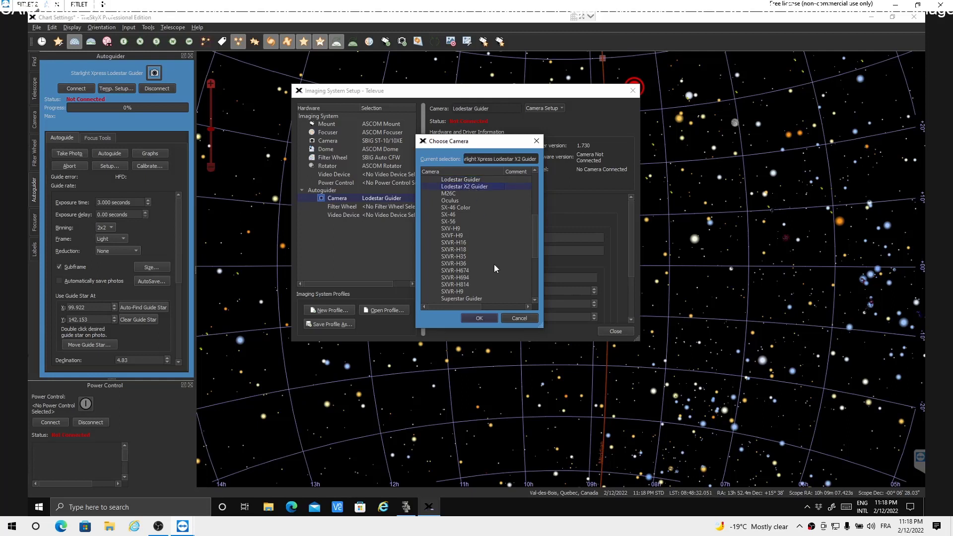
{"action": "left_click", "coordinate": [479, 319]}
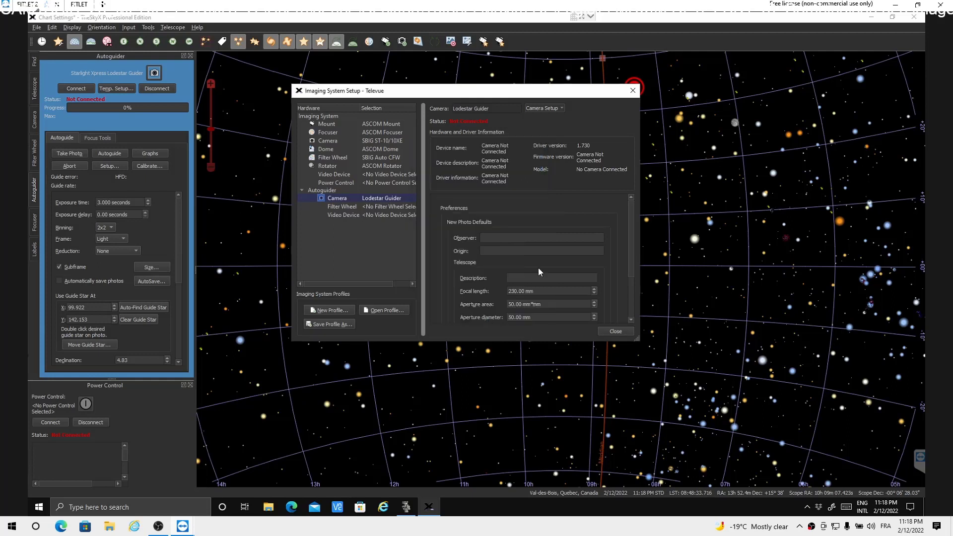
- Open the guide camera's Starlight Xpress X2 plug-in settings, with high priority downloads and software subframes on, and confirm them
{"action": "left_click", "coordinate": [562, 106]}
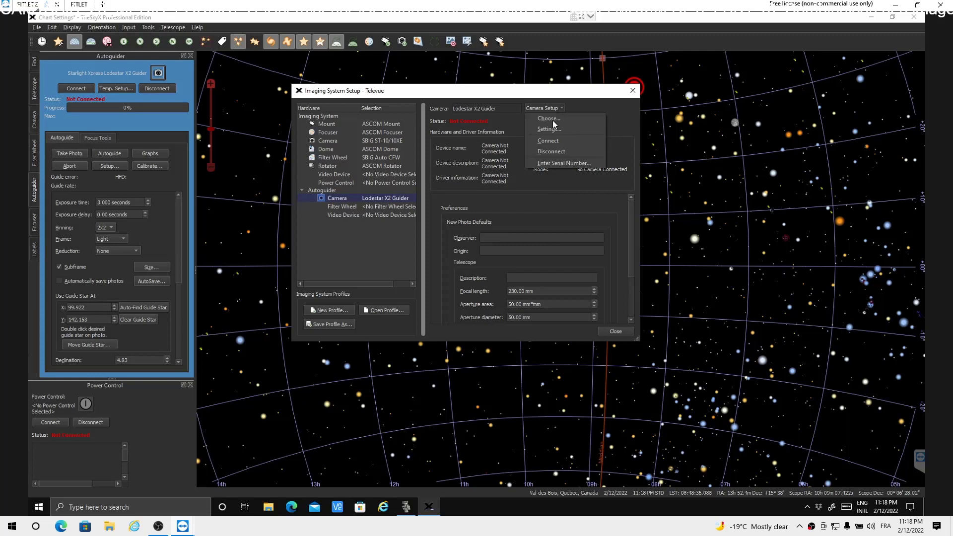
{"action": "left_click", "coordinate": [549, 130]}
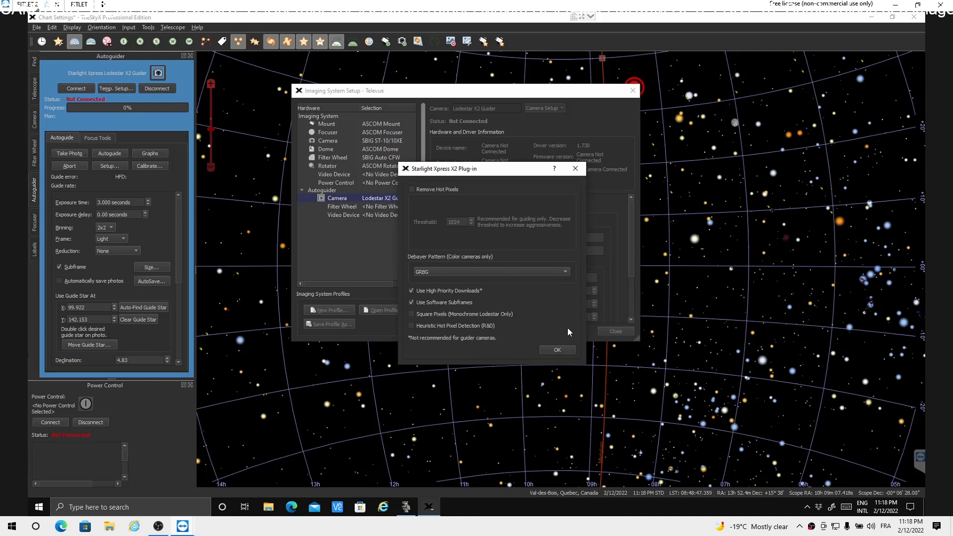
{"action": "left_click", "coordinate": [558, 350]}
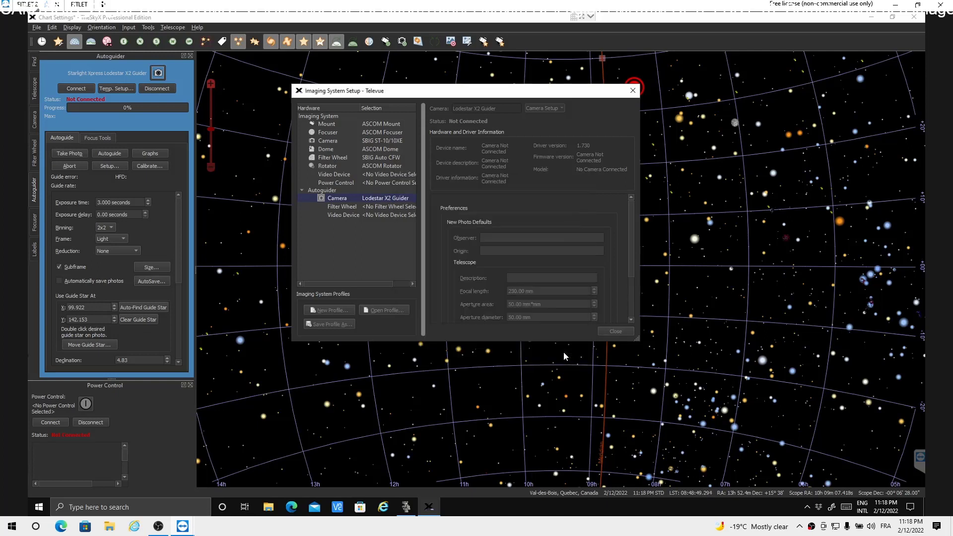
- Connect the Lodestar X2 guide camera and close the imaging system setup
{"action": "left_click", "coordinate": [560, 106]}
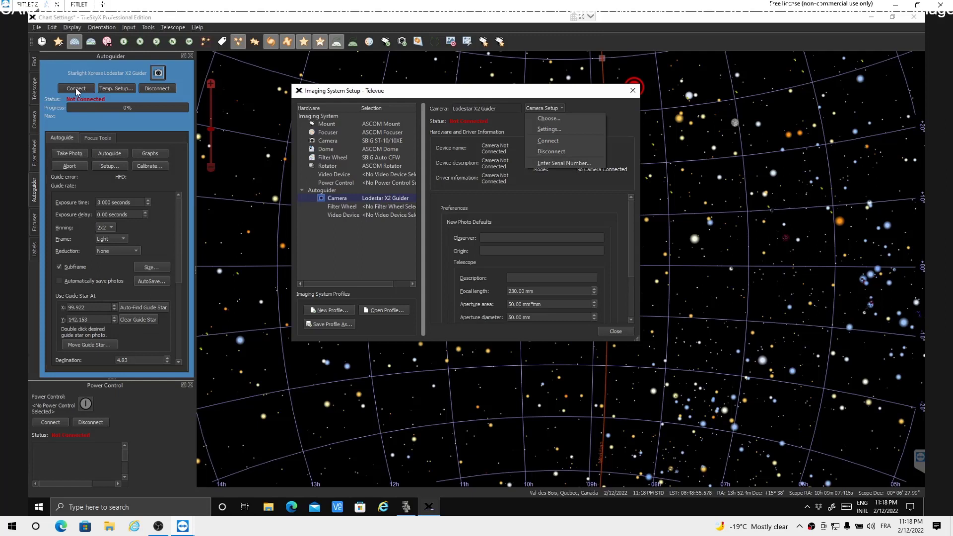
{"action": "left_click", "coordinate": [549, 142]}
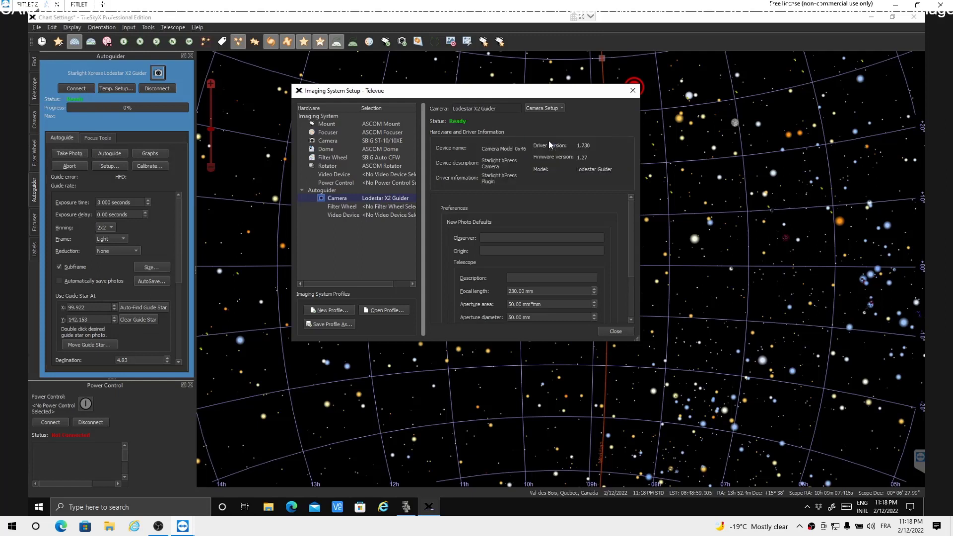
{"action": "left_click", "coordinate": [634, 91]}
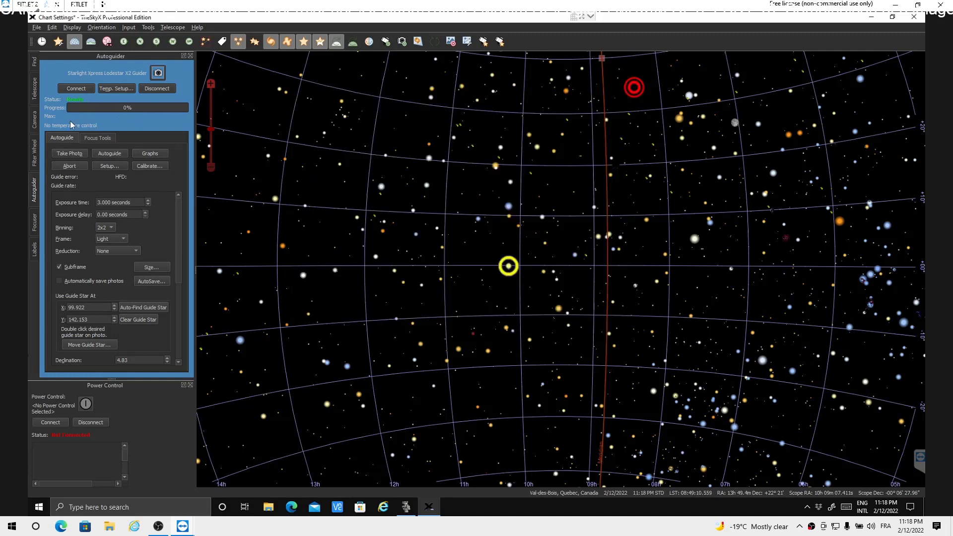
- Open the focuser's hardware setup and select ASCOM Focuser as the focuser
{"action": "left_click", "coordinate": [36, 221]}
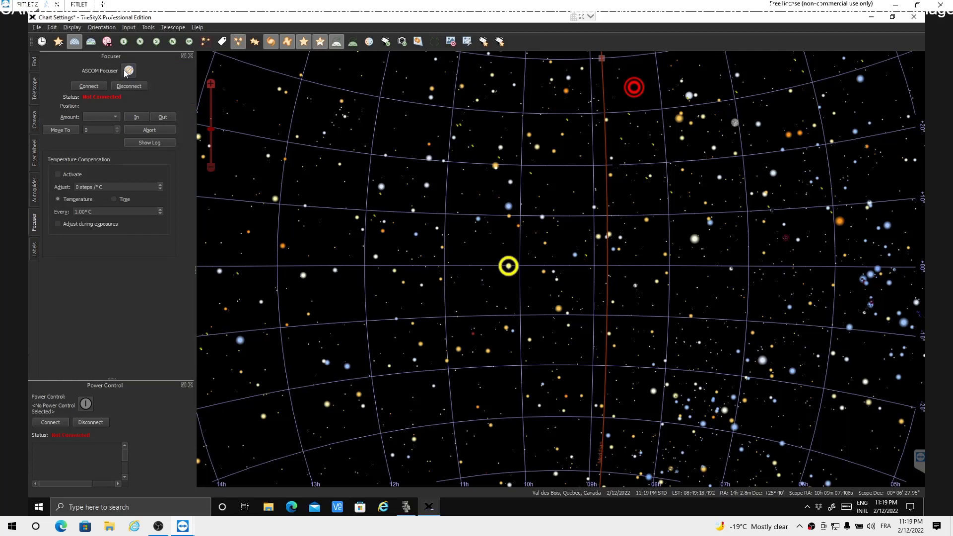
{"action": "left_click", "coordinate": [129, 71]}
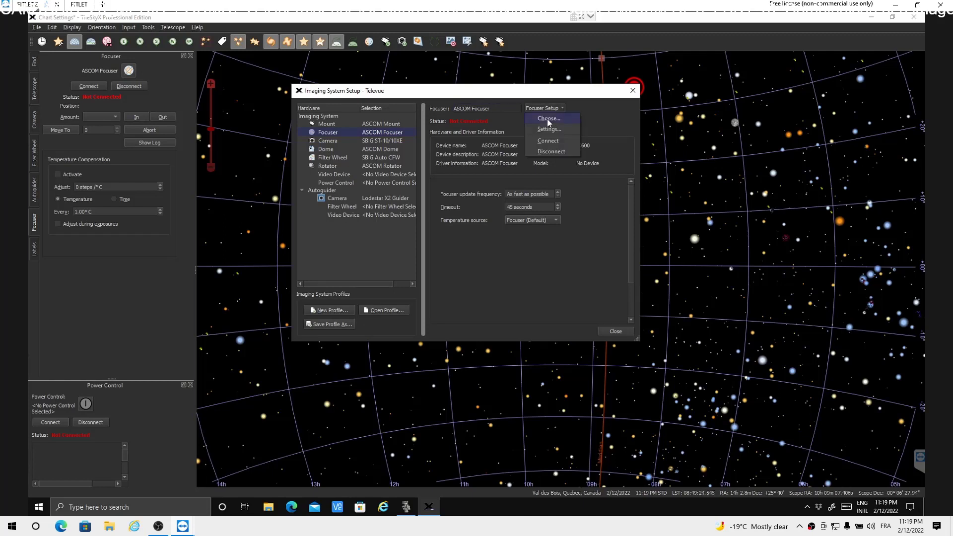
{"action": "left_click", "coordinate": [547, 118]}
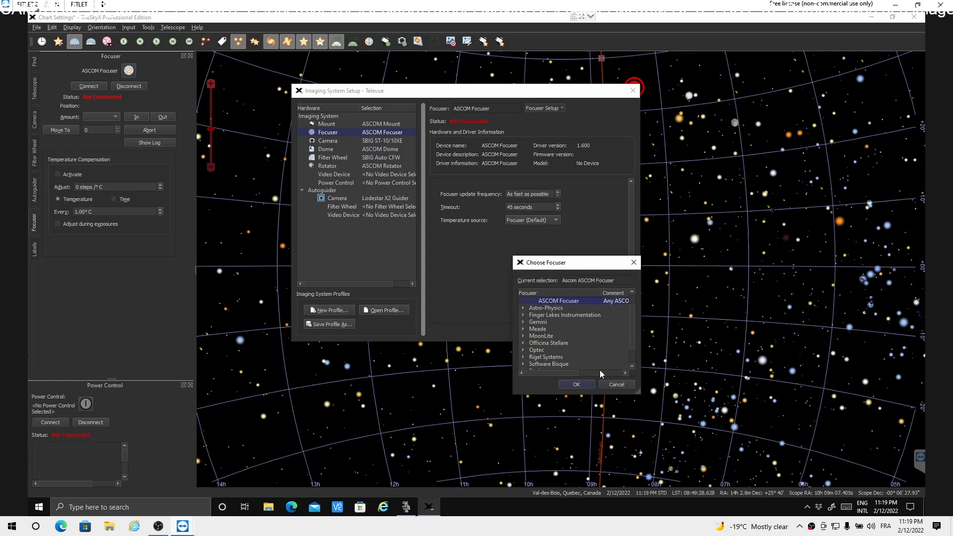
{"action": "left_click", "coordinate": [578, 386]}
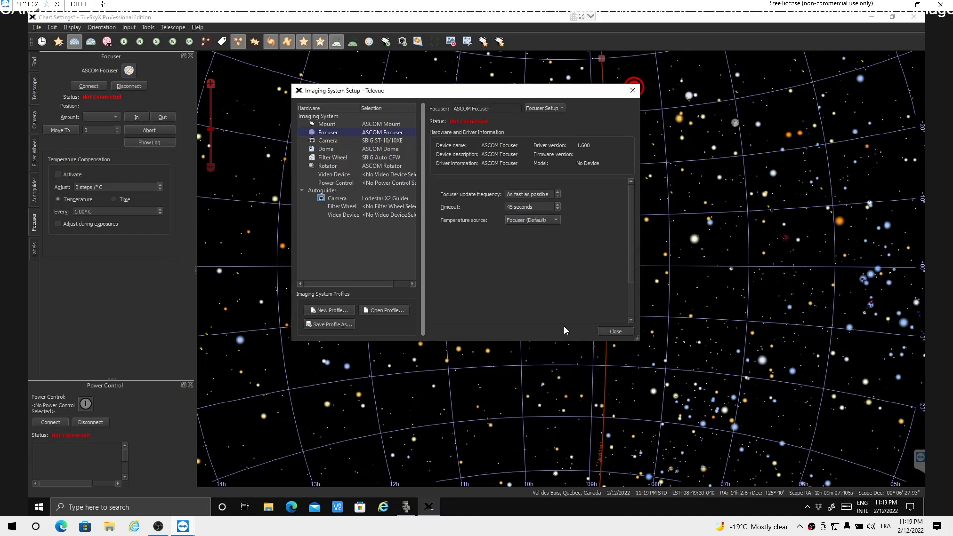
- Open the ASCOM focuser settings, keep the JMI SmartFocus Focuser driver and confirm its COM6 port and maximum position of 1800
{"action": "left_click", "coordinate": [564, 107]}
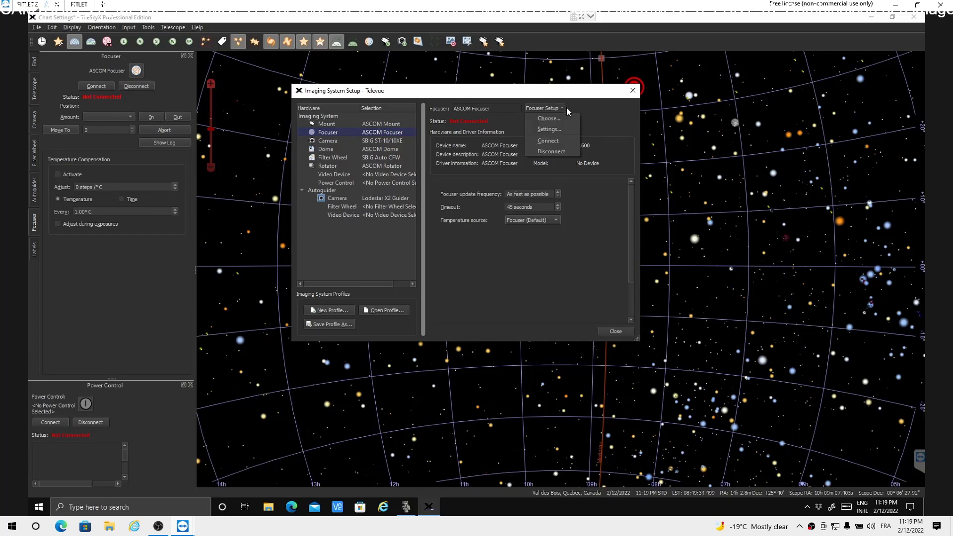
{"action": "left_click", "coordinate": [546, 130]}
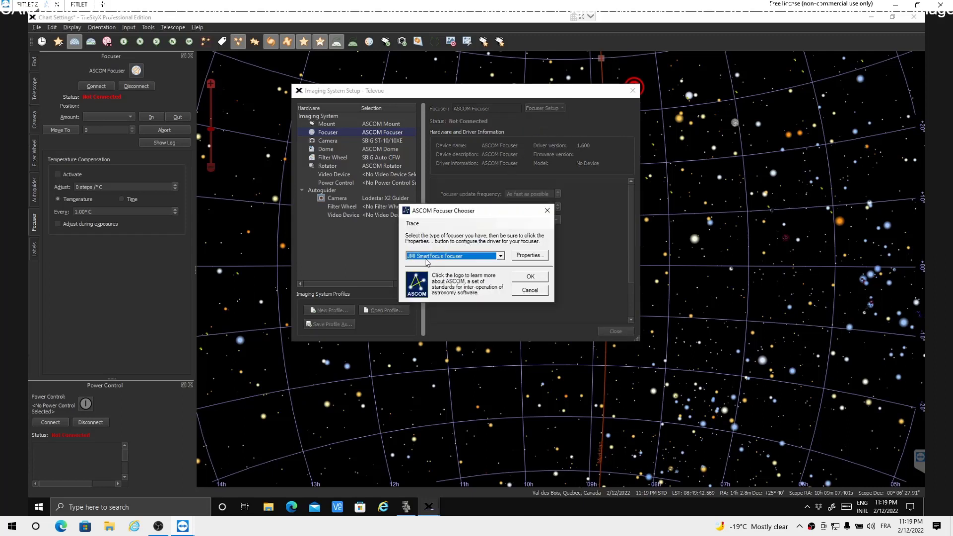
{"action": "left_click", "coordinate": [501, 257]}
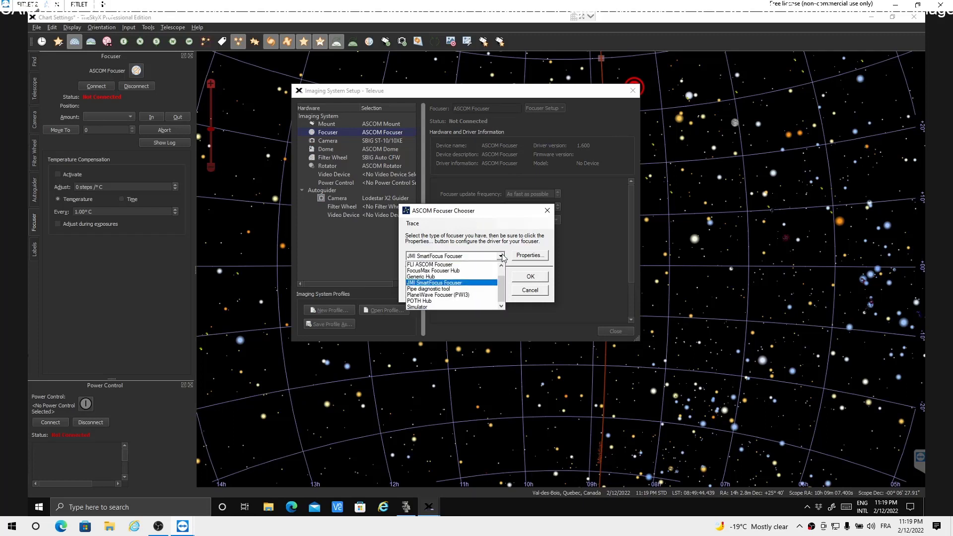
{"action": "left_click", "coordinate": [502, 257]}
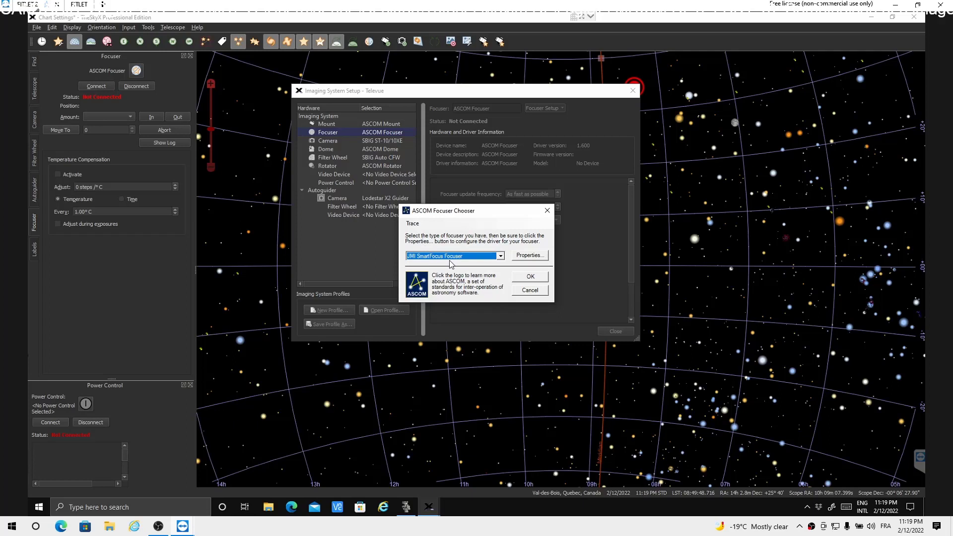
{"action": "left_click", "coordinate": [536, 258]}
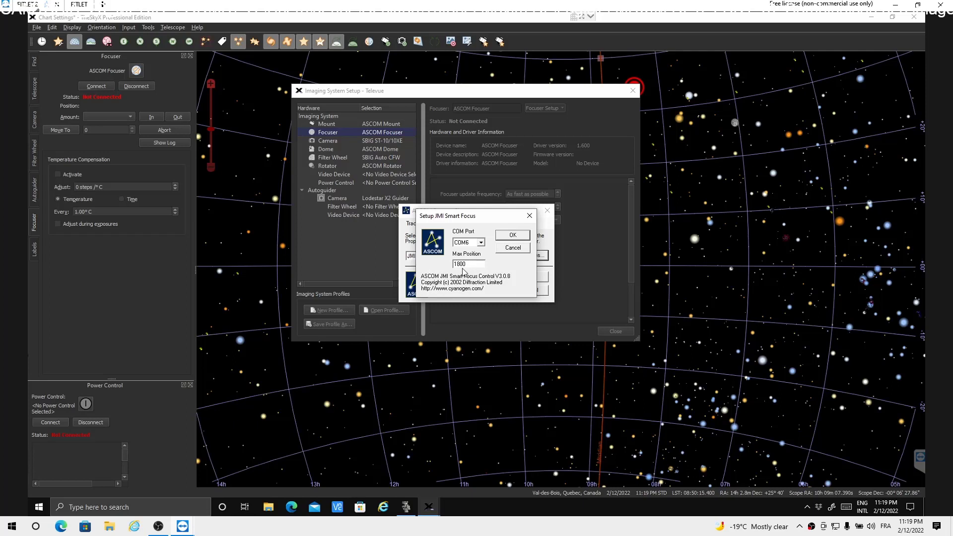
{"action": "left_click", "coordinate": [520, 241]}
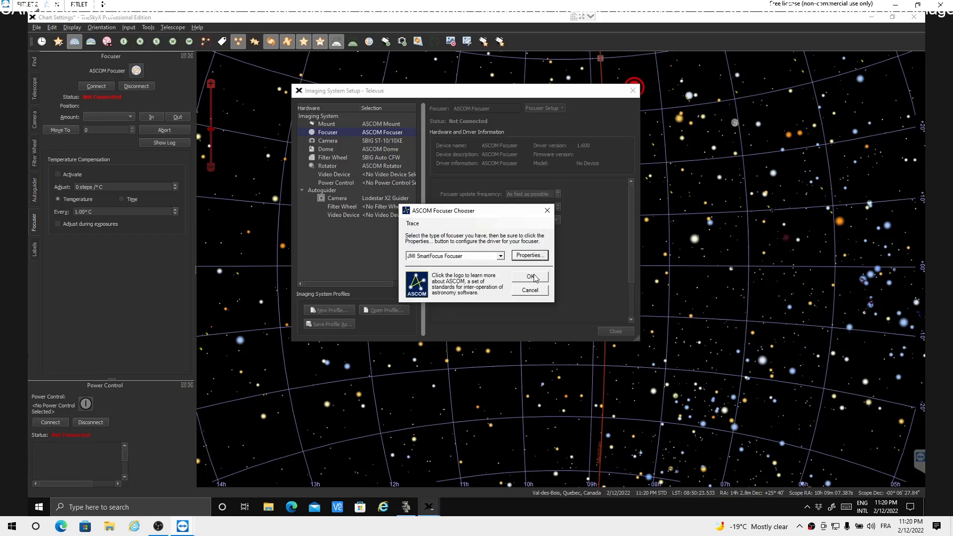
{"action": "left_click", "coordinate": [531, 276]}
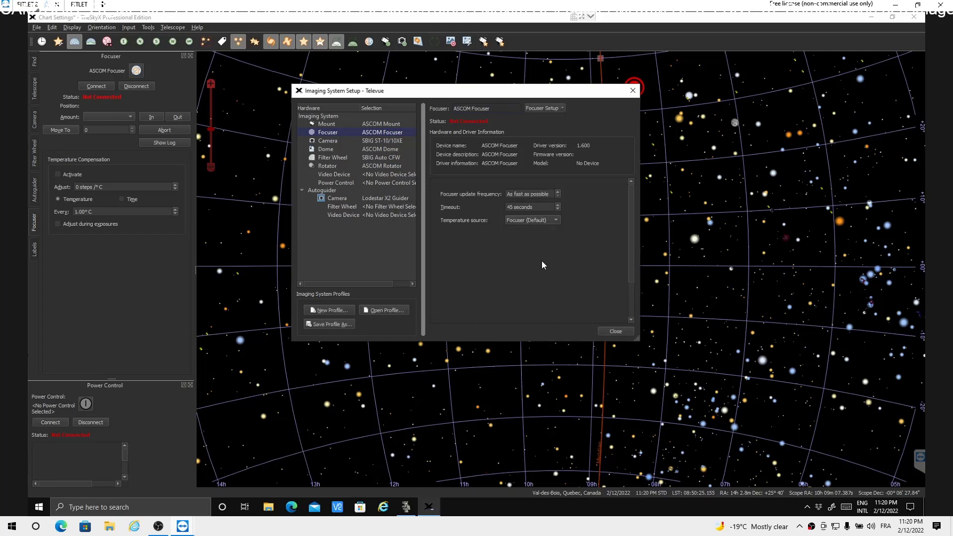
- Connect the ASCOM focuser and close the imaging system setup
{"action": "left_click", "coordinate": [560, 107]}
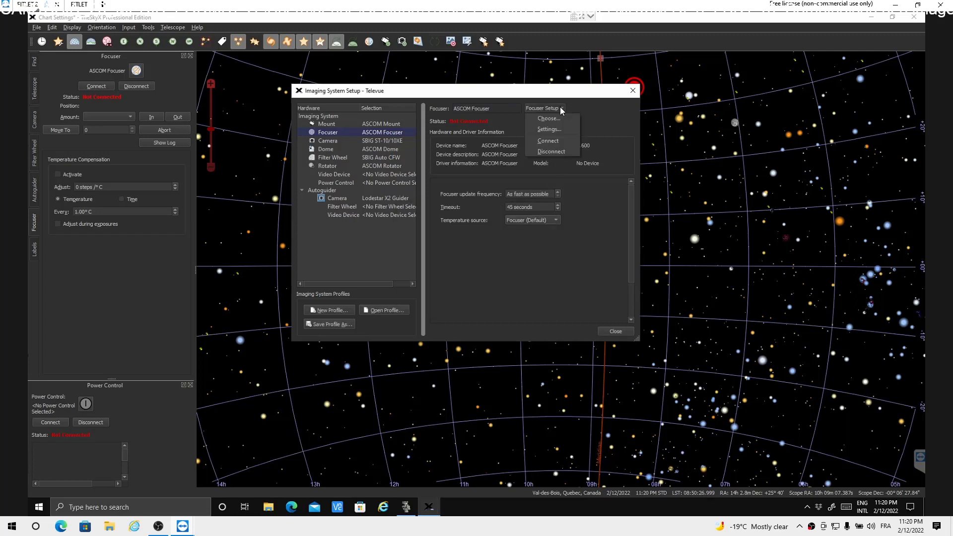
{"action": "left_click", "coordinate": [548, 141]}
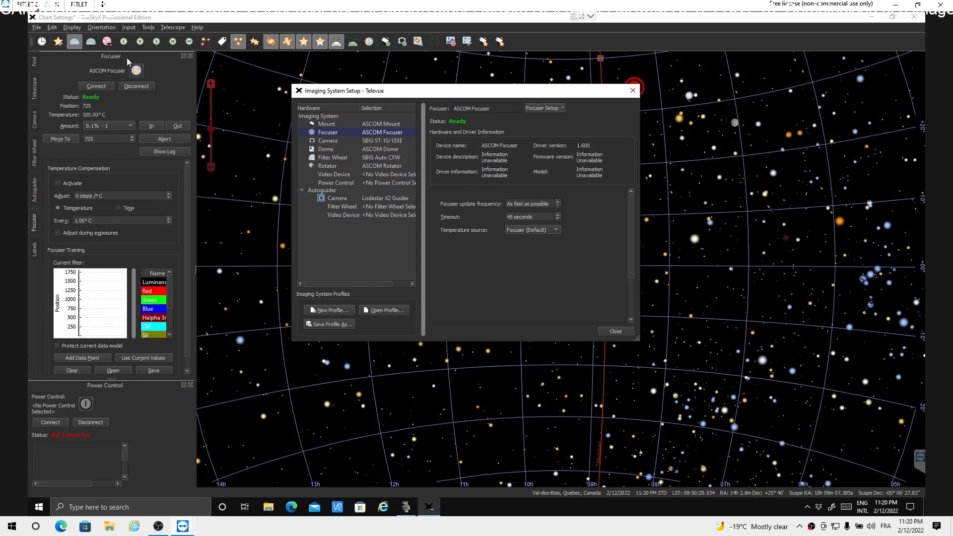
{"action": "left_click", "coordinate": [633, 90]}
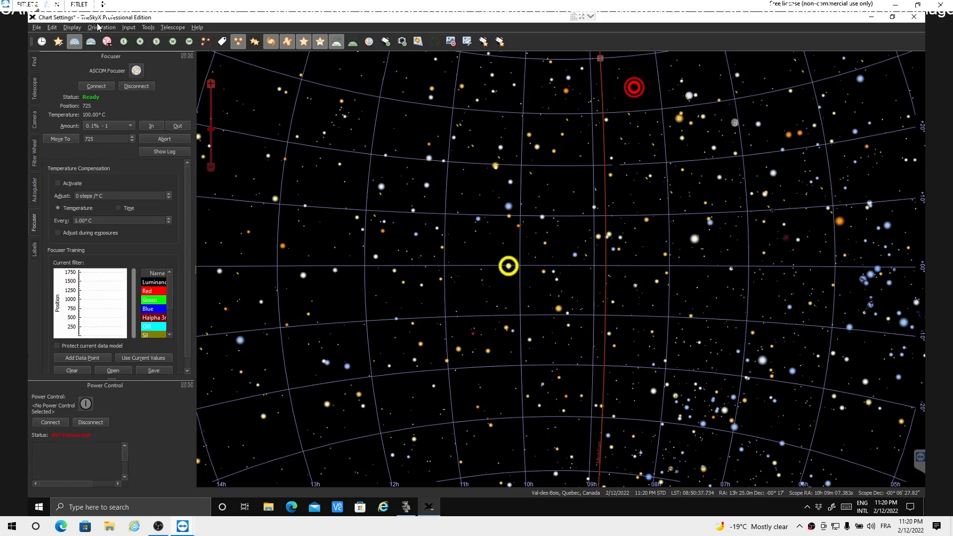
- Show the Dome window, open the dome's hardware setup and select ASCOM Dome
{"action": "left_click", "coordinate": [73, 27]}
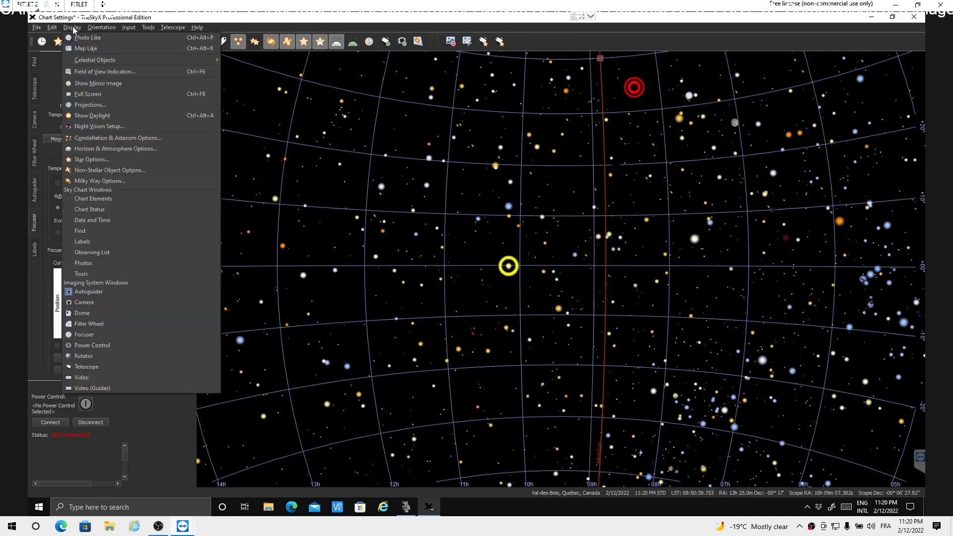
{"action": "left_click", "coordinate": [82, 313]}
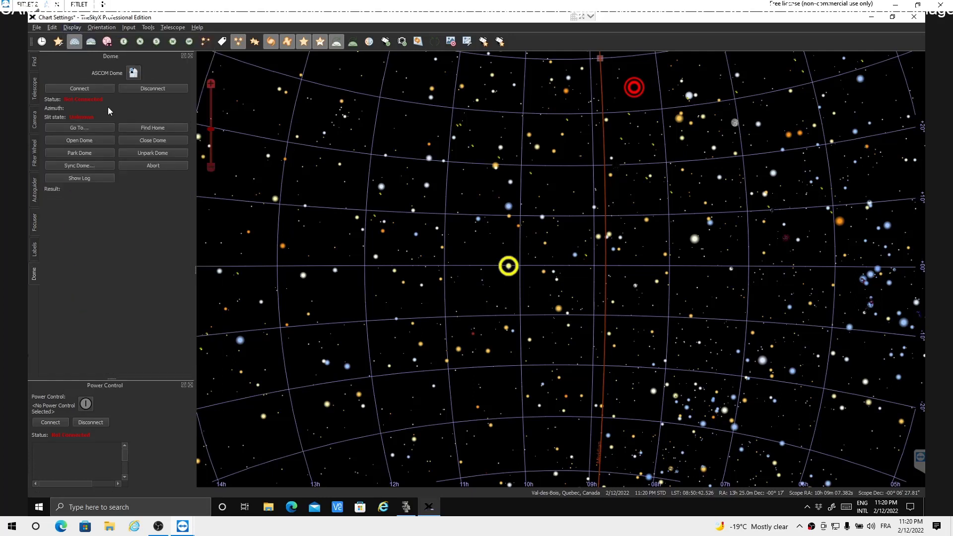
{"action": "left_click", "coordinate": [133, 73]}
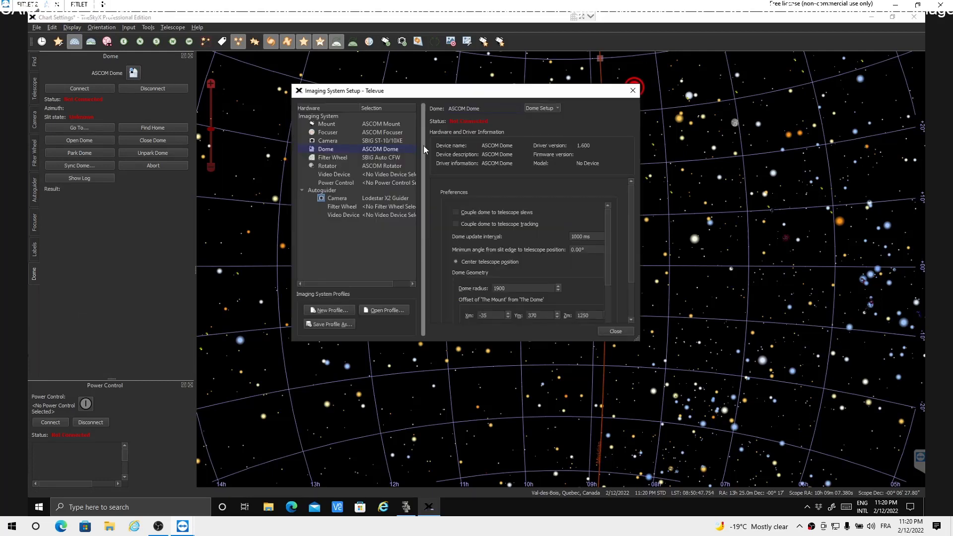
{"action": "left_click", "coordinate": [553, 107]}
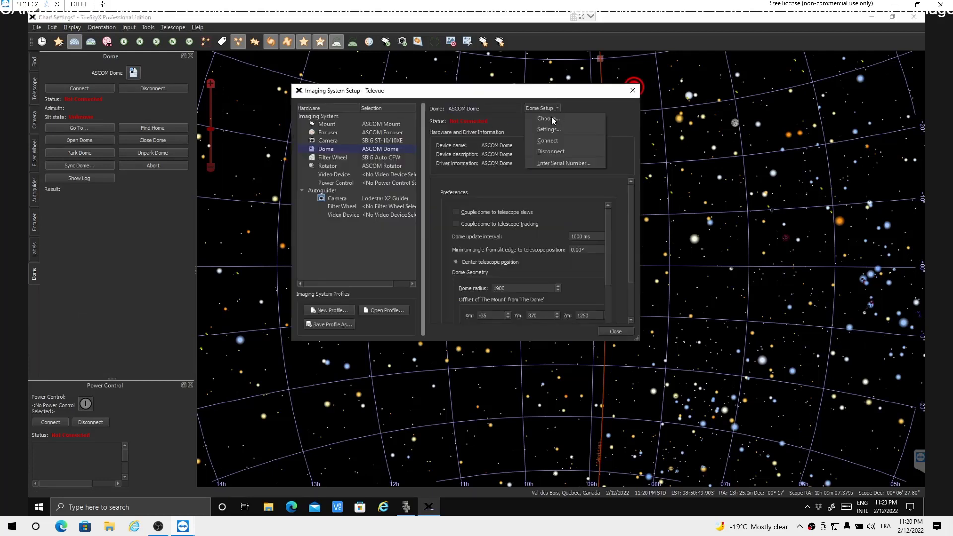
{"action": "left_click", "coordinate": [556, 118]}
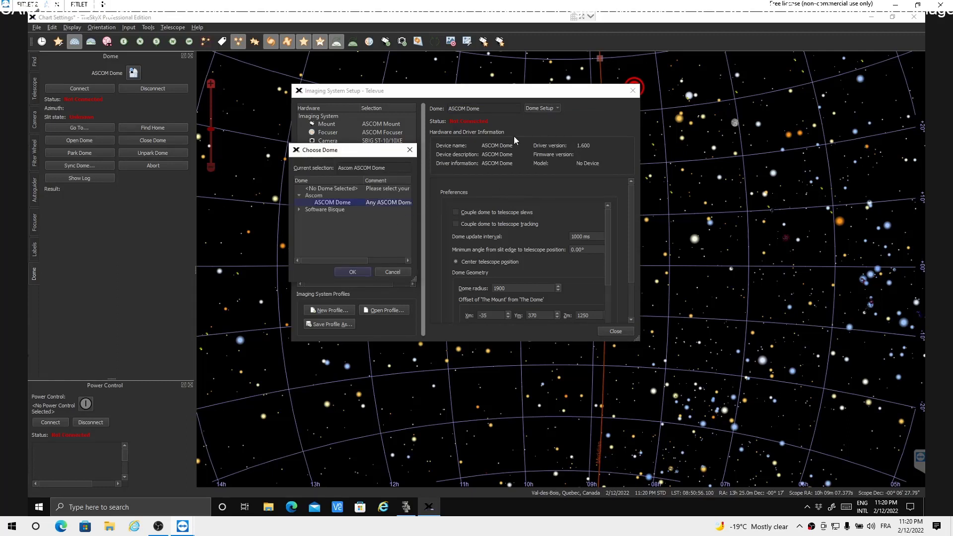
{"action": "left_click", "coordinate": [351, 273]}
- Open the ASCOM dome settings, keep the MoteurPorteDeGarage driver and confirm its COM6 port with tracing on
{"action": "left_click", "coordinate": [556, 108]}
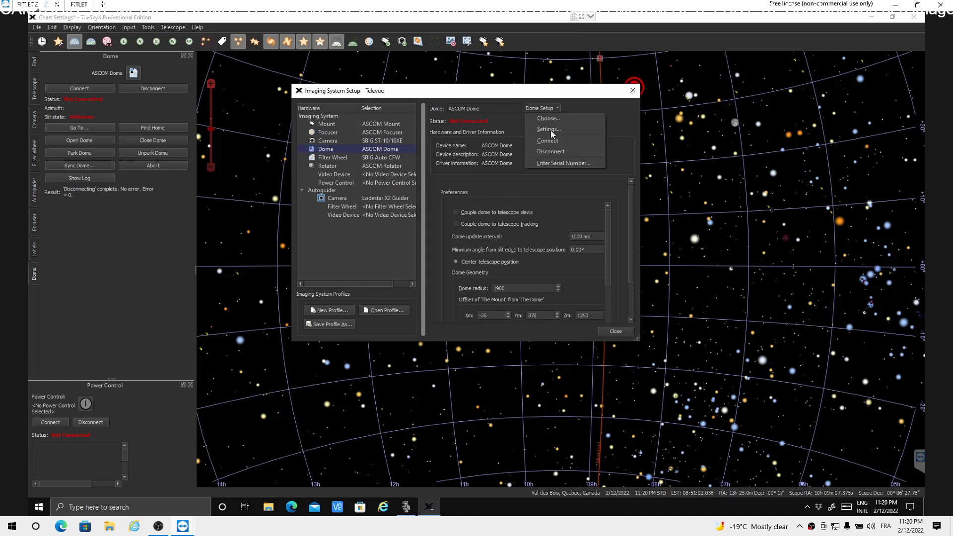
{"action": "left_click", "coordinate": [551, 130]}
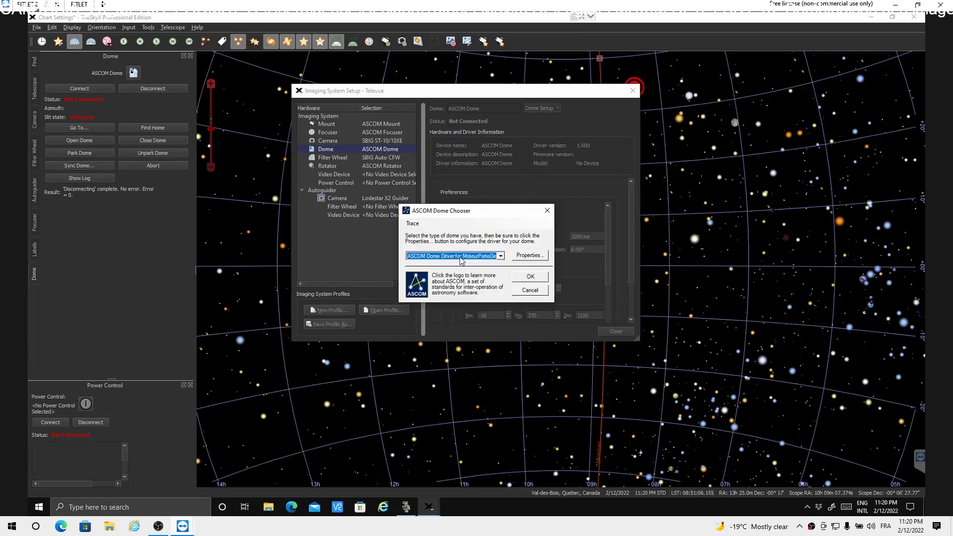
{"action": "left_click", "coordinate": [529, 257]}
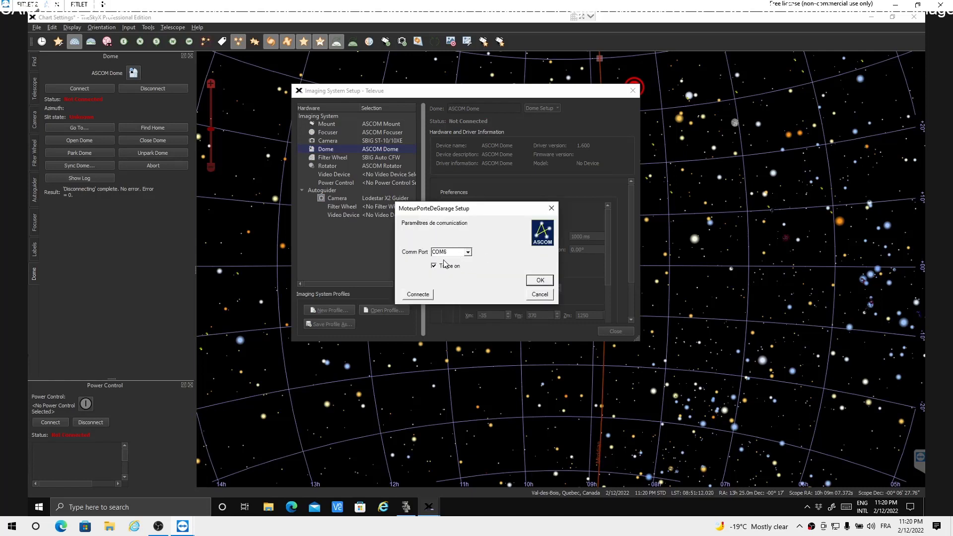
{"action": "left_click", "coordinate": [541, 280]}
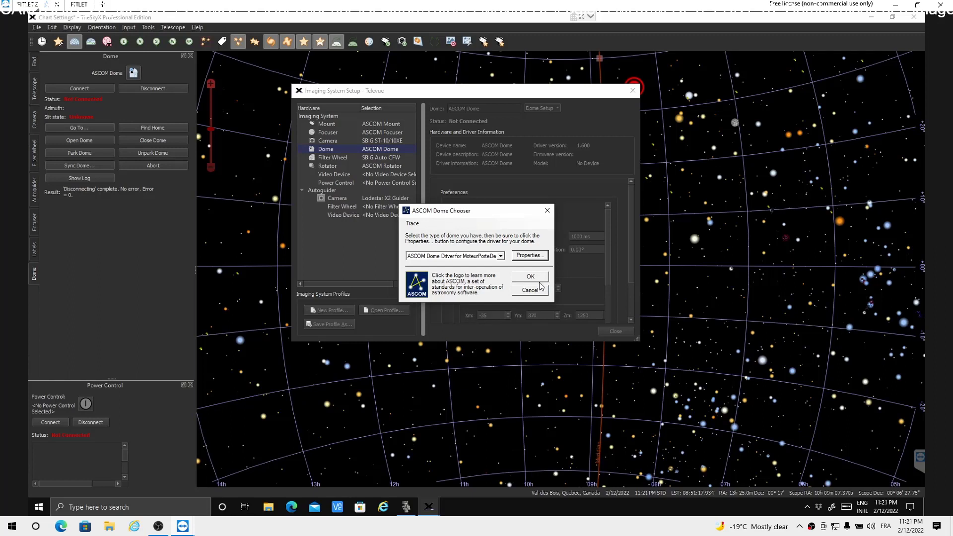
{"action": "left_click", "coordinate": [530, 277]}
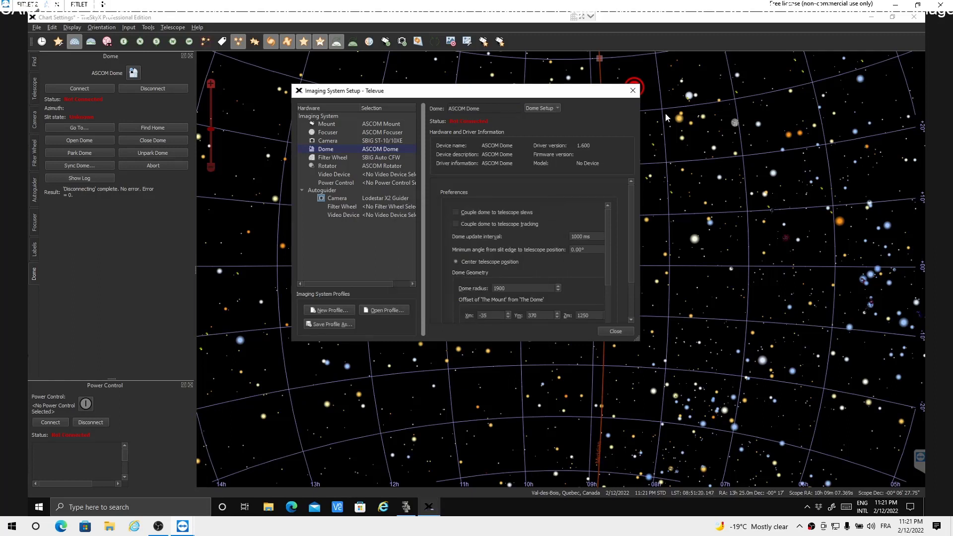
- Close the imaging system setup and test the ASCOM dome by connecting and disconnecting it
{"action": "left_click", "coordinate": [633, 91]}
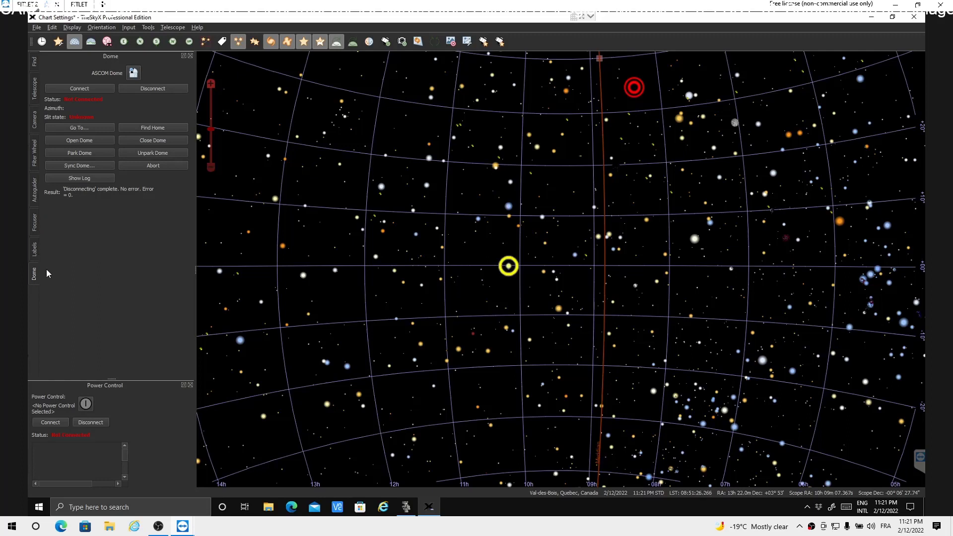
{"action": "left_click", "coordinate": [79, 88]}
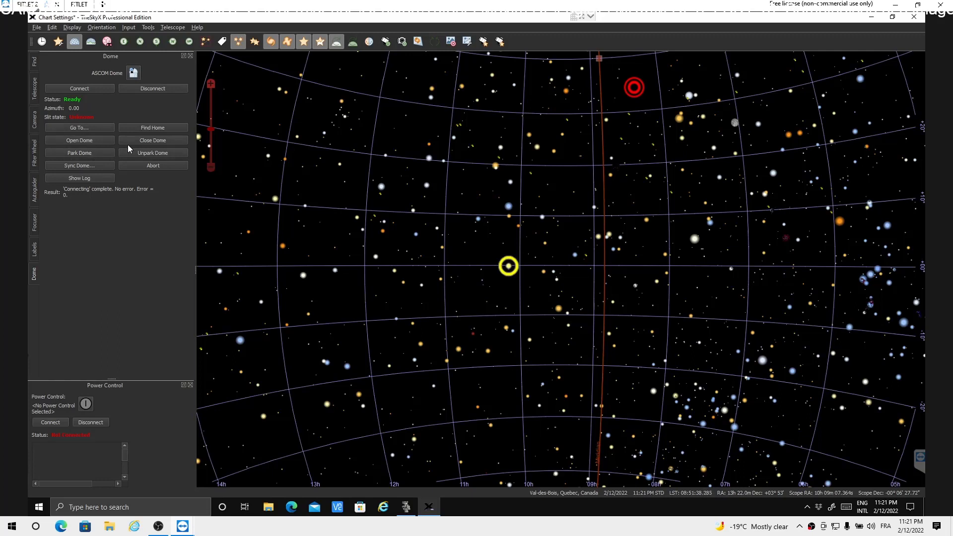
{"action": "left_click", "coordinate": [151, 88]}
- Open the ASCOM mount's telescope setup, move its window aside and view the options for keeping the telescope crosshairs visible
{"action": "left_click", "coordinate": [34, 88]}
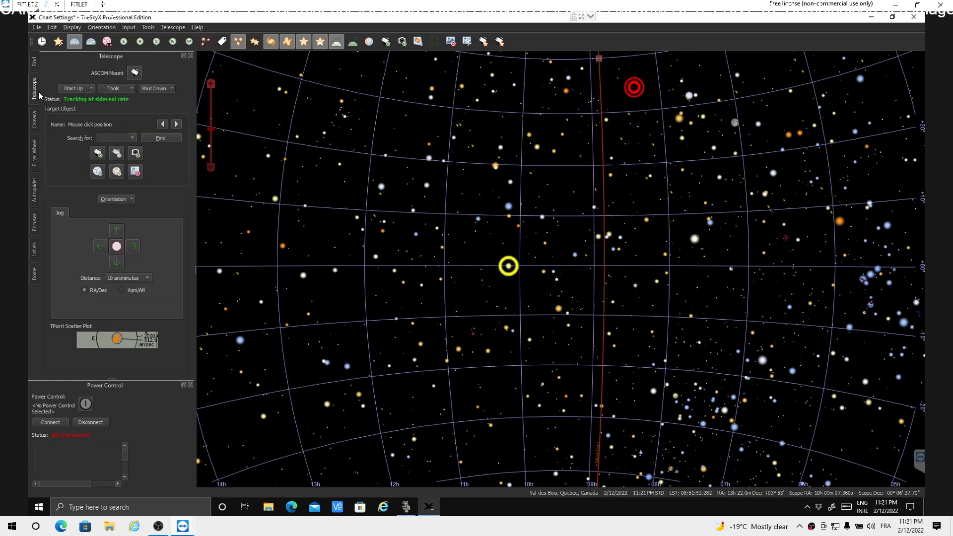
{"action": "left_click", "coordinate": [90, 90]}
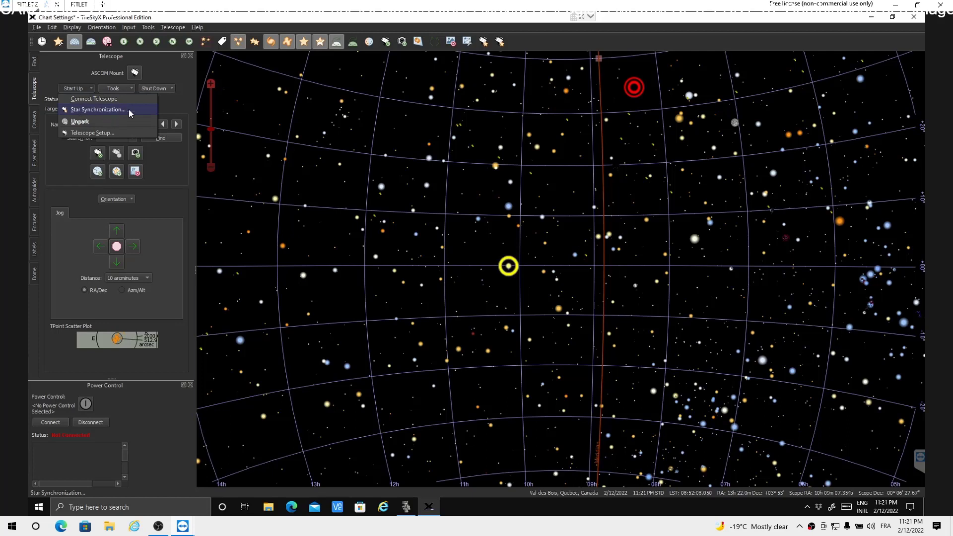
{"action": "left_click", "coordinate": [93, 133]}
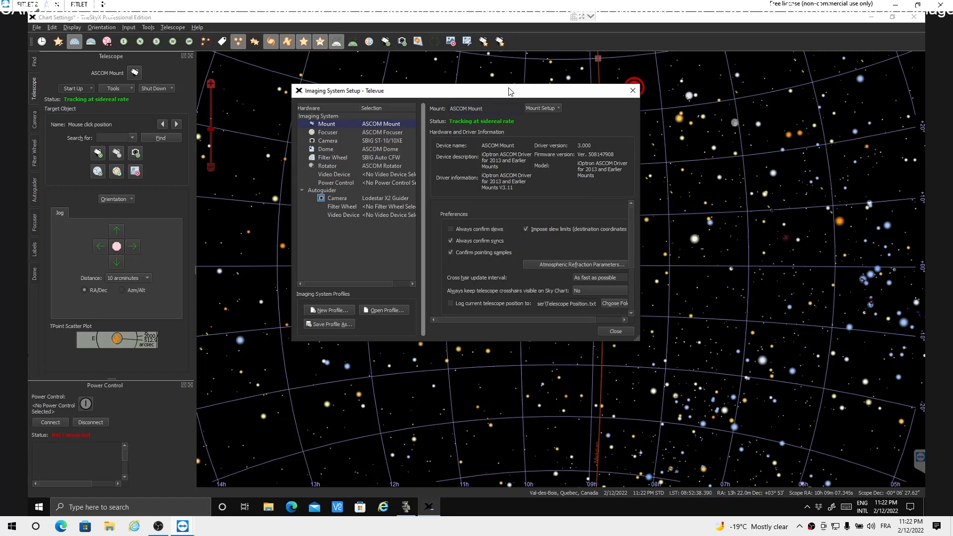
{"action": "left_click_drag", "start_coordinate": [512, 93], "coordinate": [773, 247]}
{"action": "left_click_drag", "start_coordinate": [770, 193], "coordinate": [772, 196]}
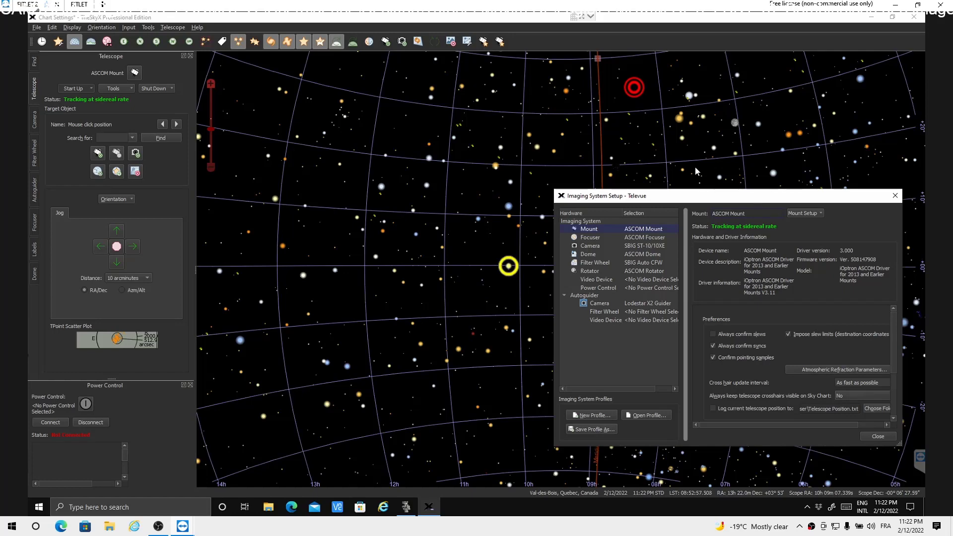
{"action": "left_click_drag", "start_coordinate": [695, 196], "coordinate": [675, 137]}
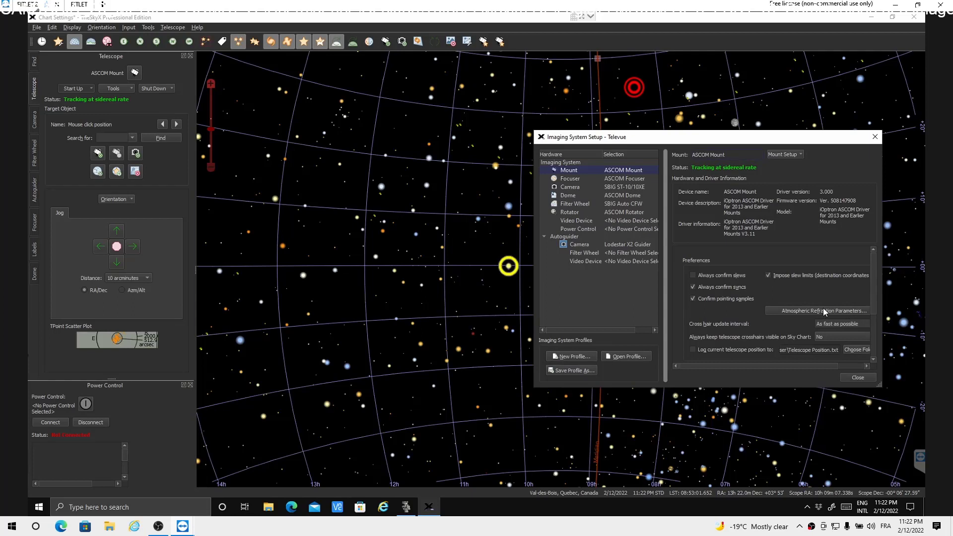
{"action": "left_click", "coordinate": [840, 340]}
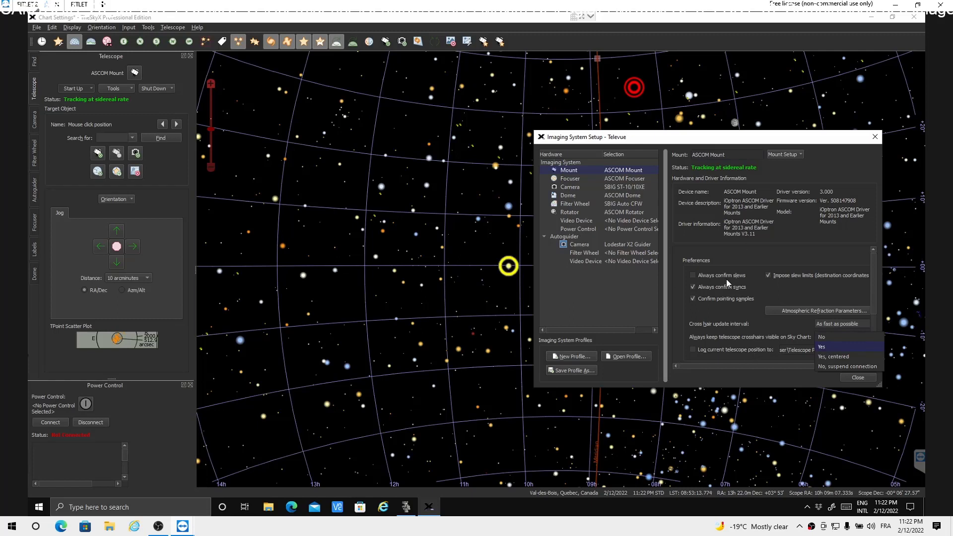
{"action": "left_click", "coordinate": [664, 308]}
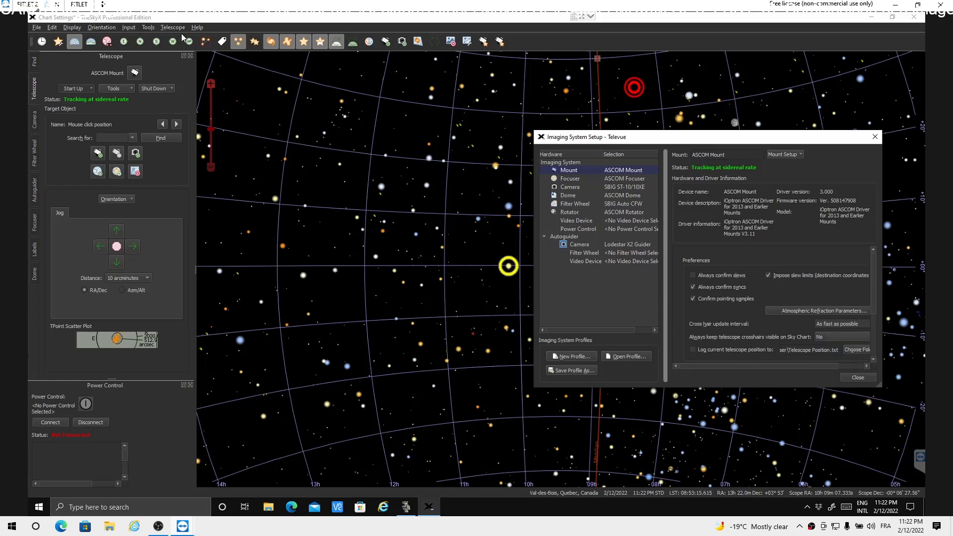
{"action": "left_click", "coordinate": [194, 28]}
{"action": "left_click", "coordinate": [201, 29]}
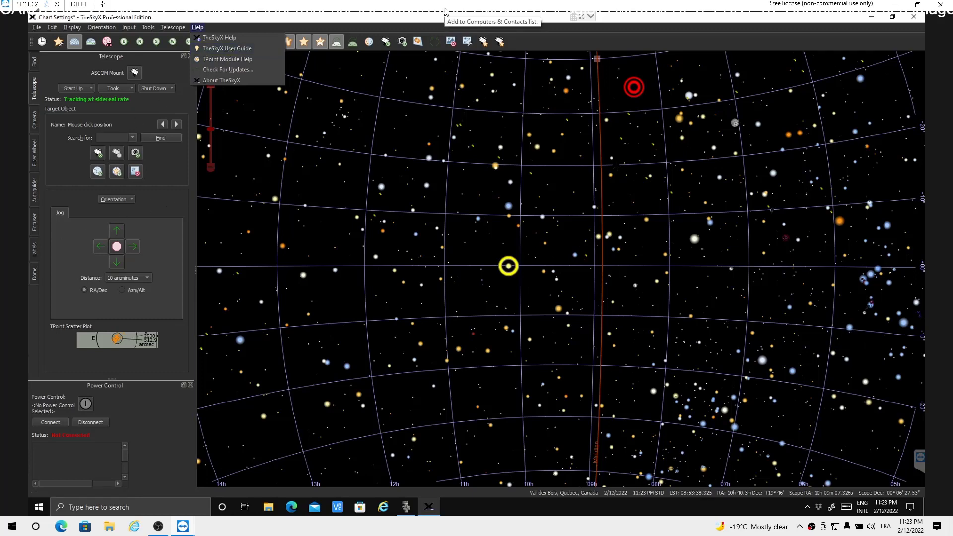
{"action": "left_click", "coordinate": [146, 119]}
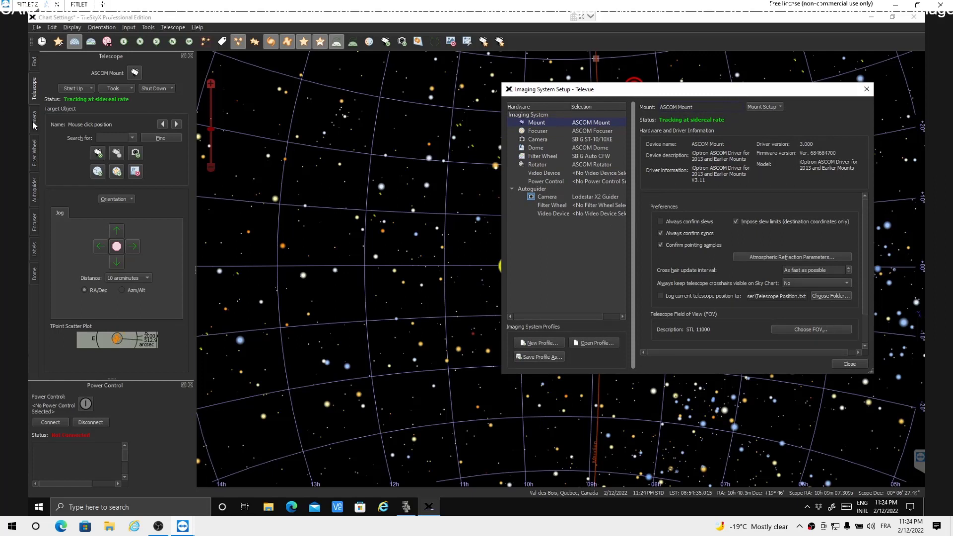
- Close the imaging system setup, find M67 and center the sky chart on it
{"action": "left_click", "coordinate": [849, 365]}
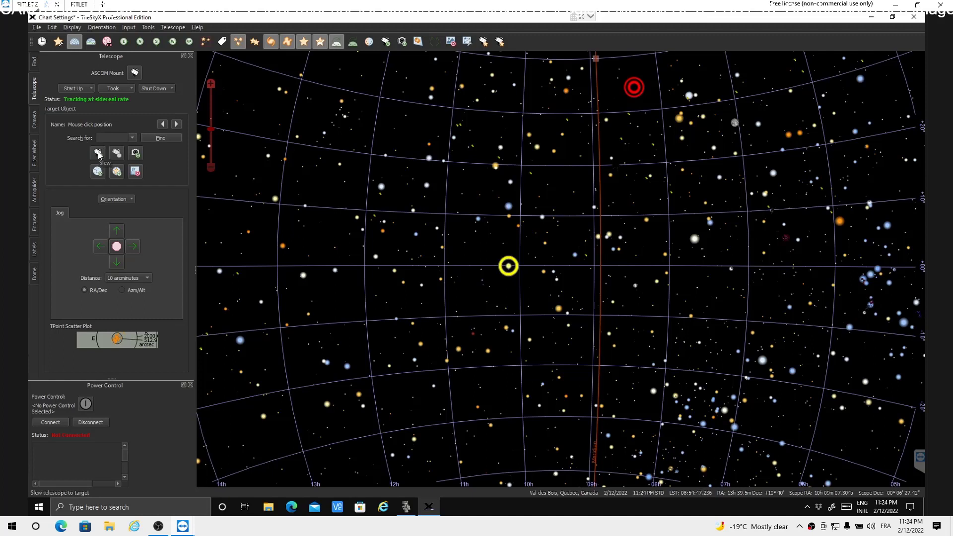
{"action": "left_click", "coordinate": [34, 63]}
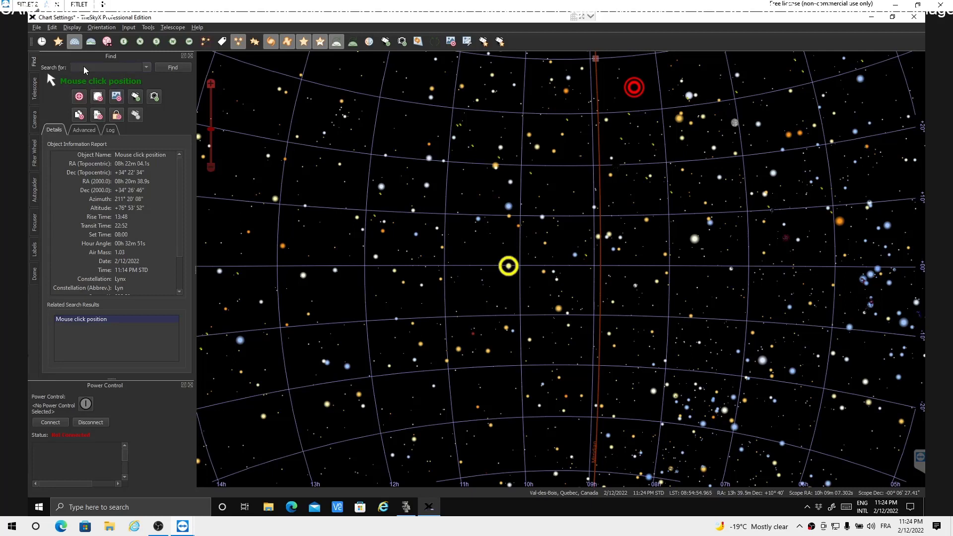
{"action": "type", "text": "m67"}
{"action": "key", "text": "Return"}
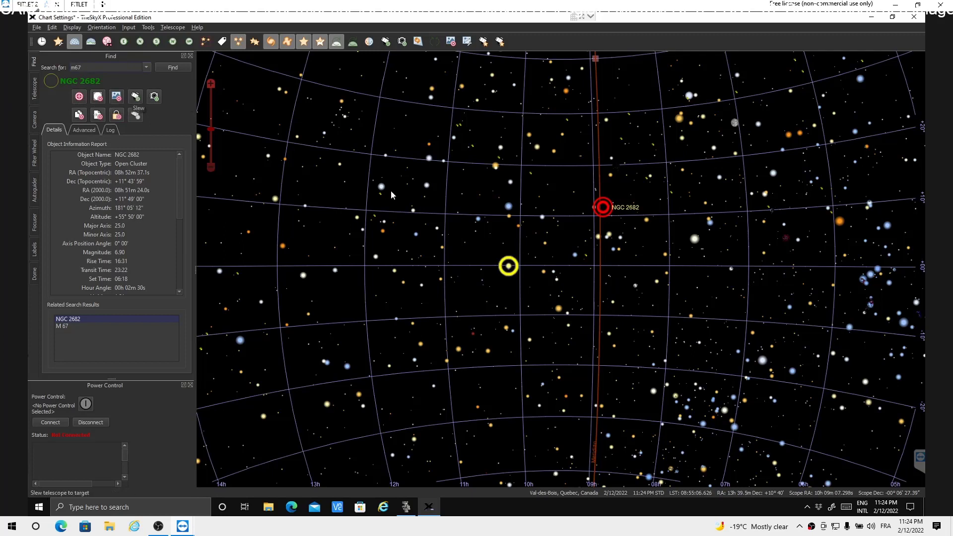
{"action": "left_click", "coordinate": [81, 98]}
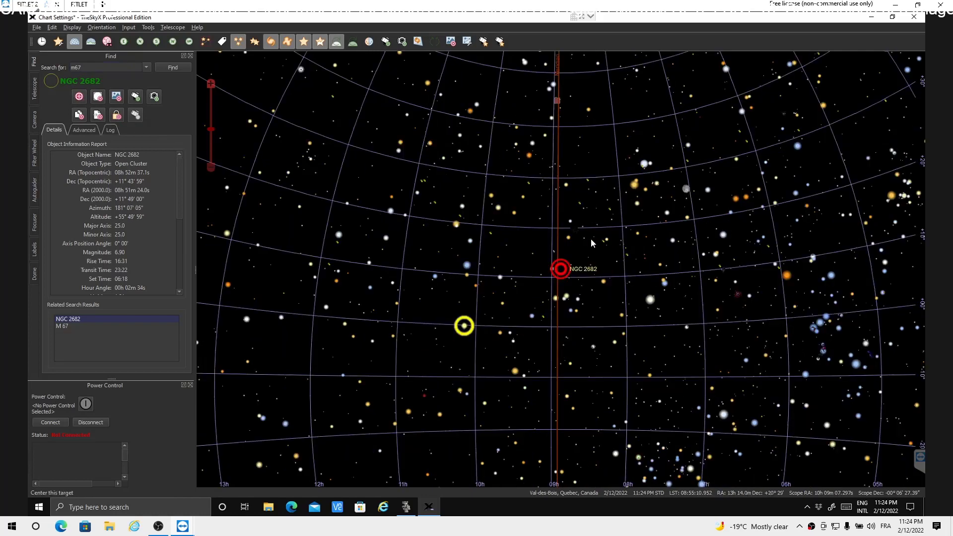
- View the slew and abort commands available for the M67 cluster on the chart, then dismiss them
{"action": "right_click", "coordinate": [561, 271]}
{"action": "key", "text": "Escape"}
{"action": "right_click", "coordinate": [561, 272]}
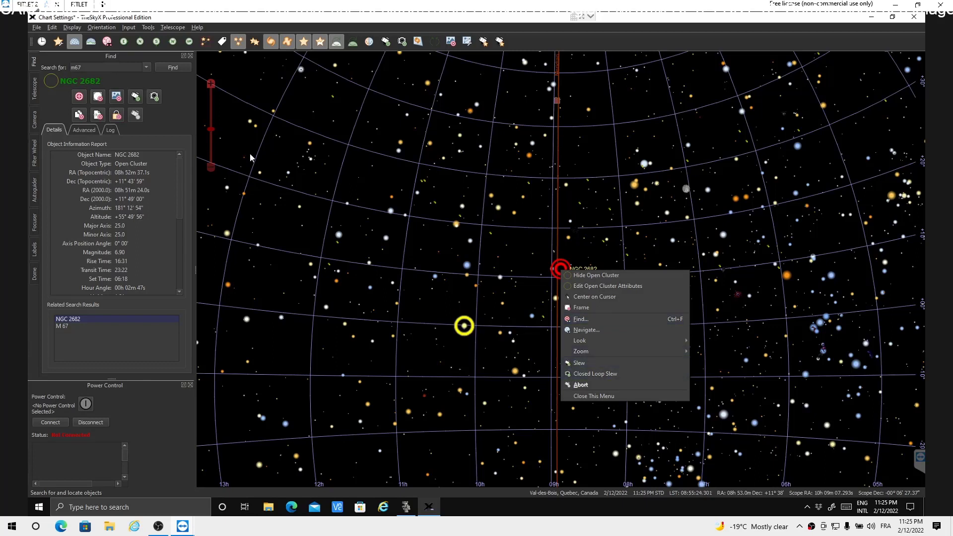
{"action": "left_click", "coordinate": [161, 106]}
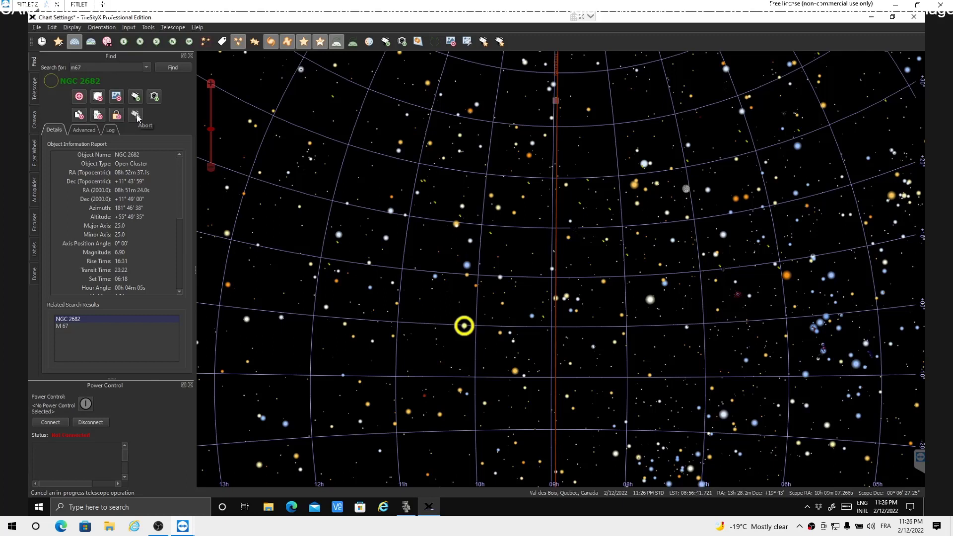
- Show the telescope controls and set the jog distance to 1 arcminute
{"action": "left_click", "coordinate": [34, 89]}
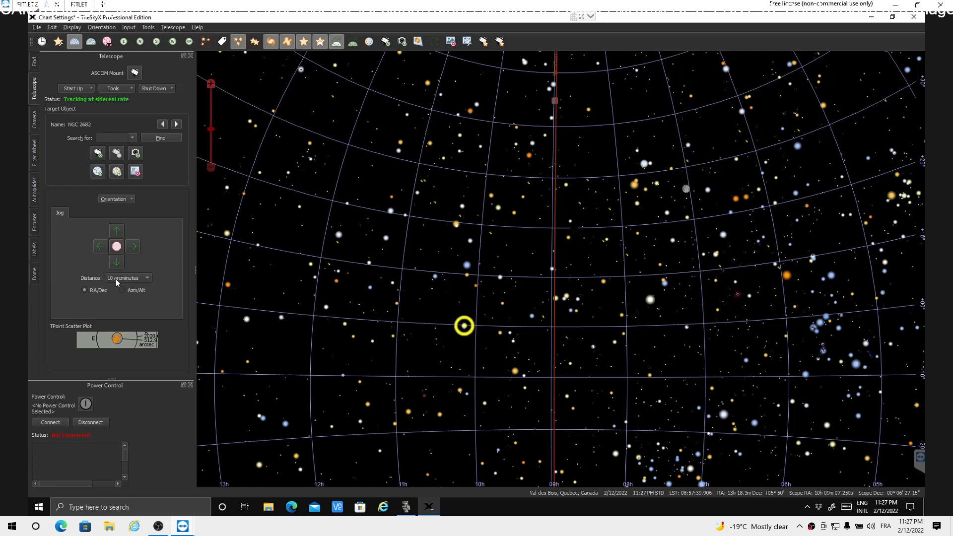
{"action": "left_click", "coordinate": [144, 279]}
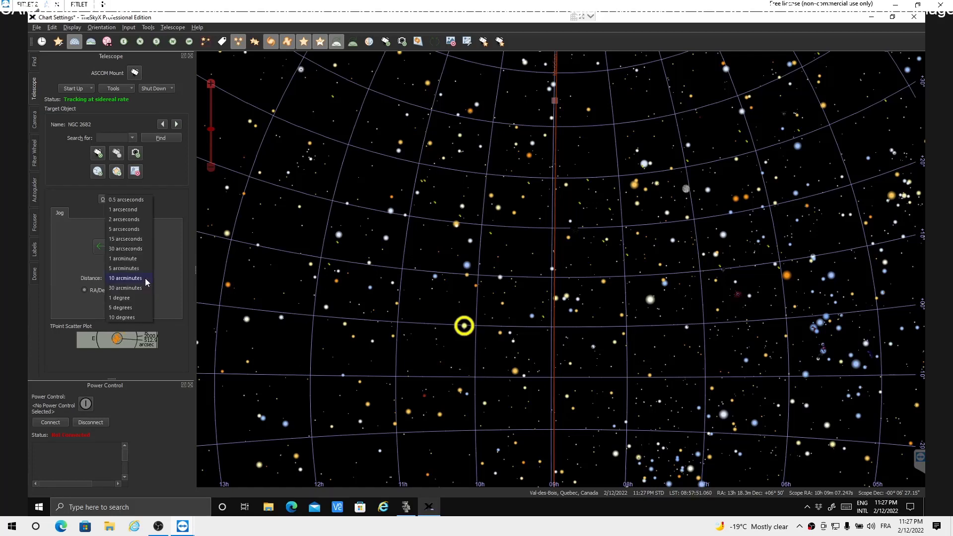
{"action": "left_click", "coordinate": [119, 259]}
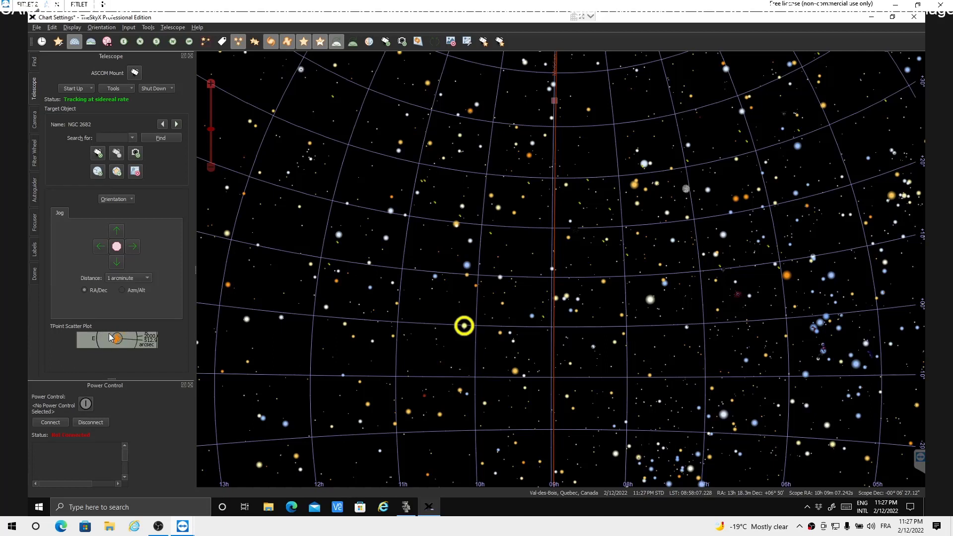
- Open the TPoint Add On, switch pointing corrections on and back off, and close it
{"action": "left_click", "coordinate": [173, 28]}
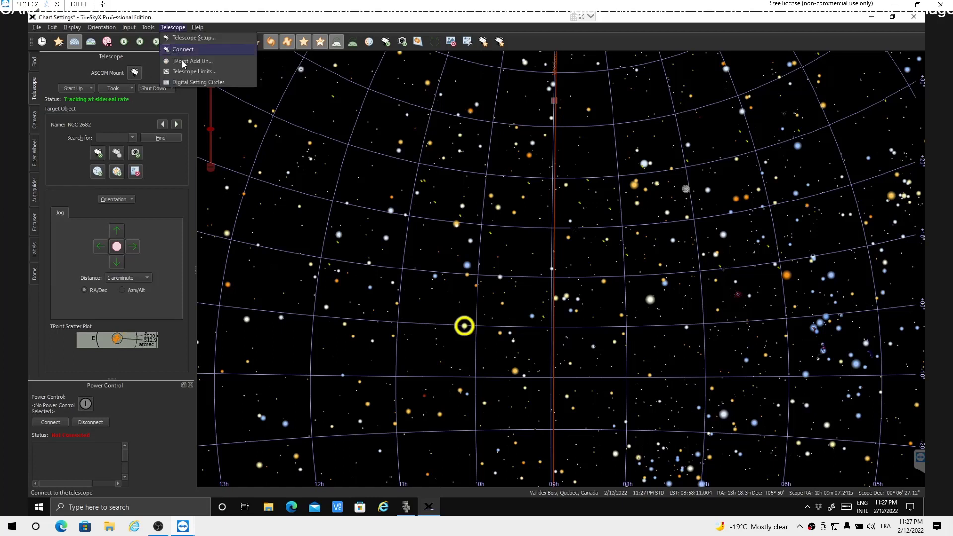
{"action": "left_click", "coordinate": [183, 61]}
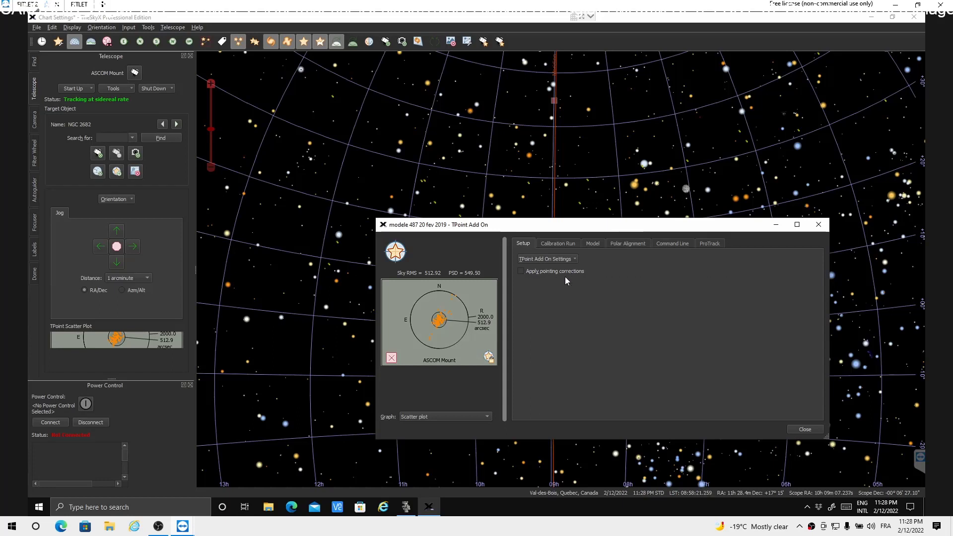
{"action": "left_click", "coordinate": [520, 273]}
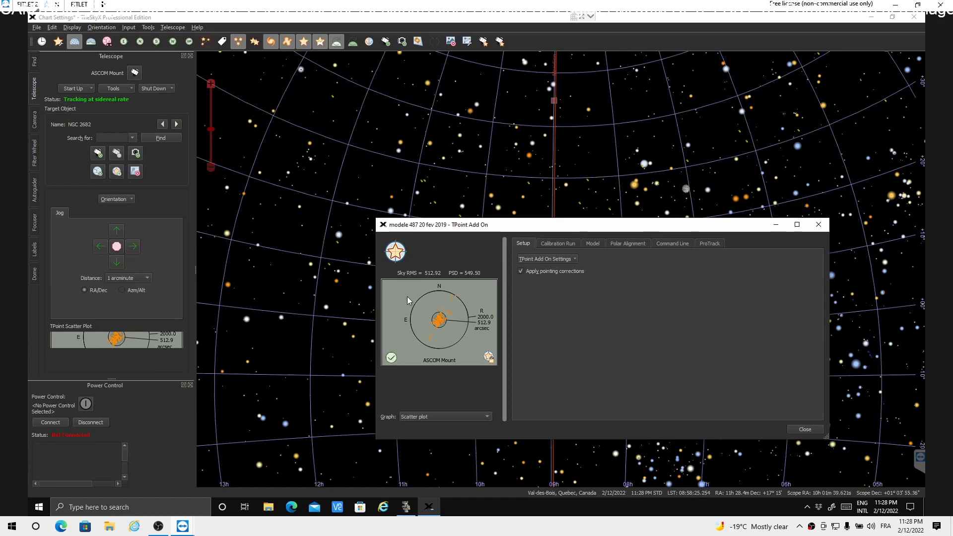
{"action": "left_click", "coordinate": [521, 272]}
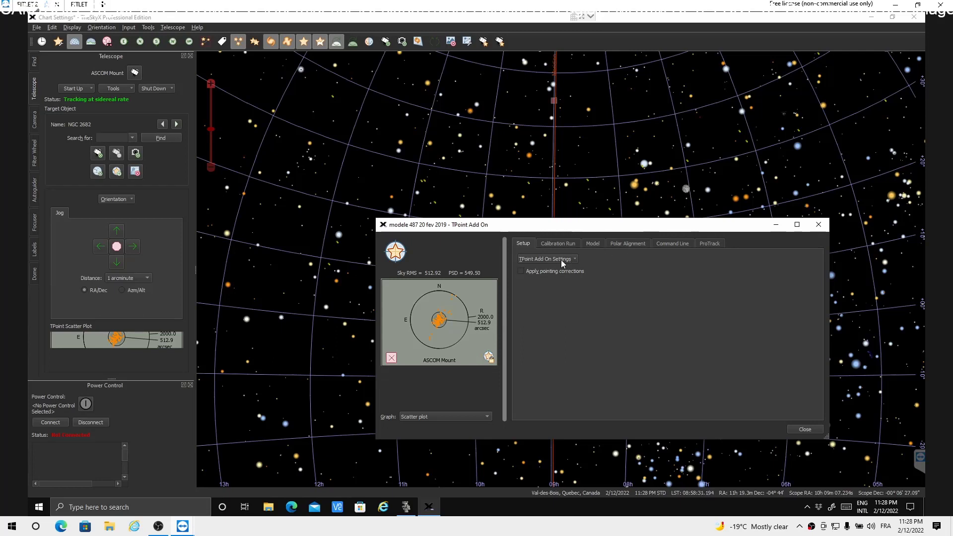
{"action": "left_click", "coordinate": [818, 225]}
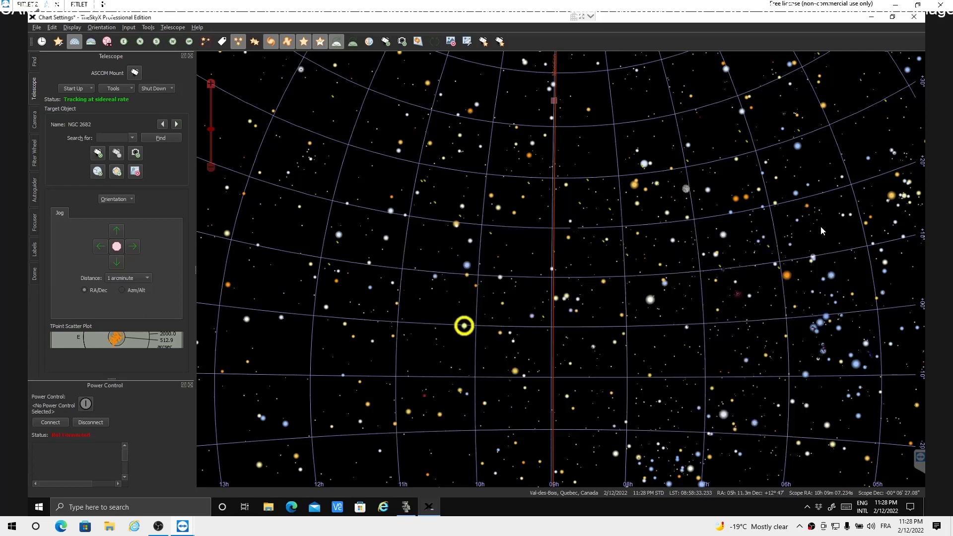
- Show the camera controls and view the available binning modes and frame types, keeping 3x3 and Light
{"action": "left_click", "coordinate": [34, 124]}
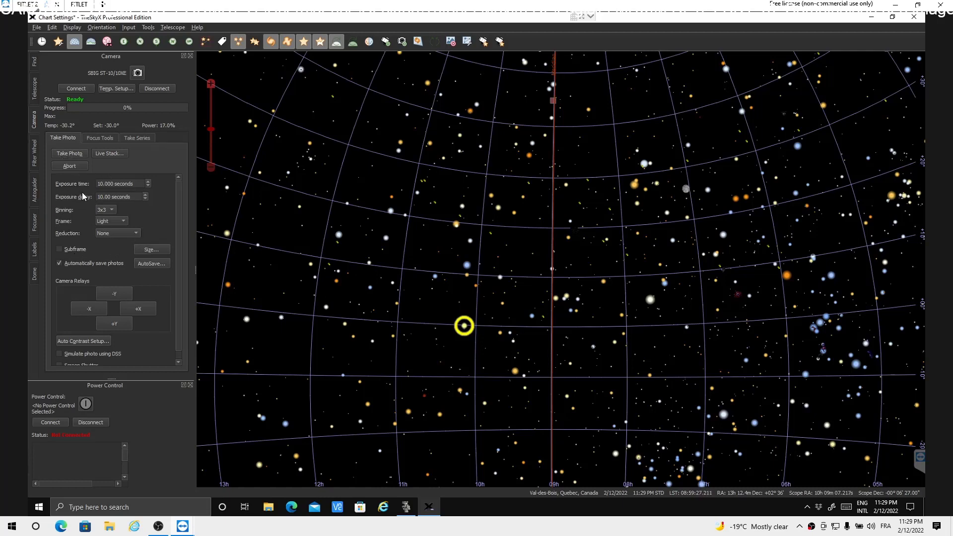
{"action": "left_click", "coordinate": [113, 208]}
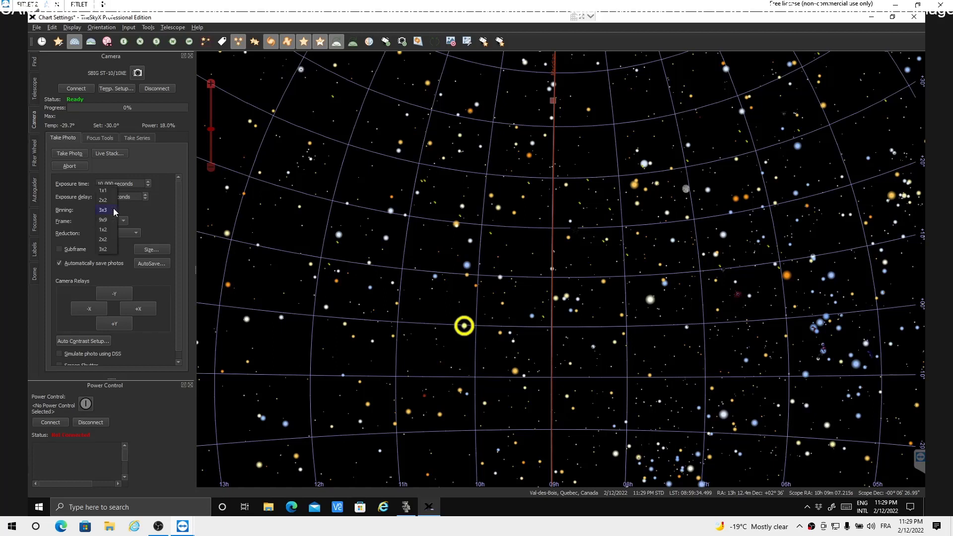
{"action": "left_click", "coordinate": [75, 228]}
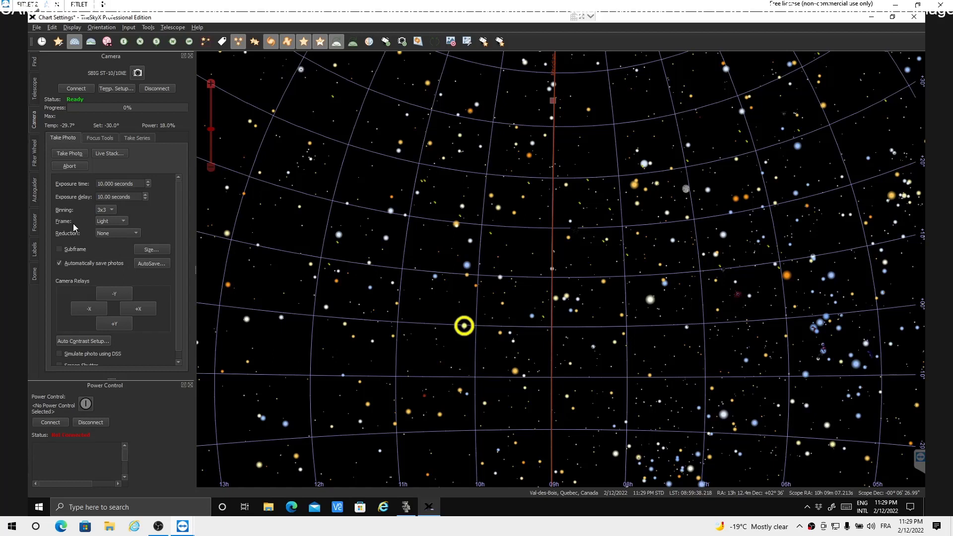
{"action": "left_click", "coordinate": [122, 221]}
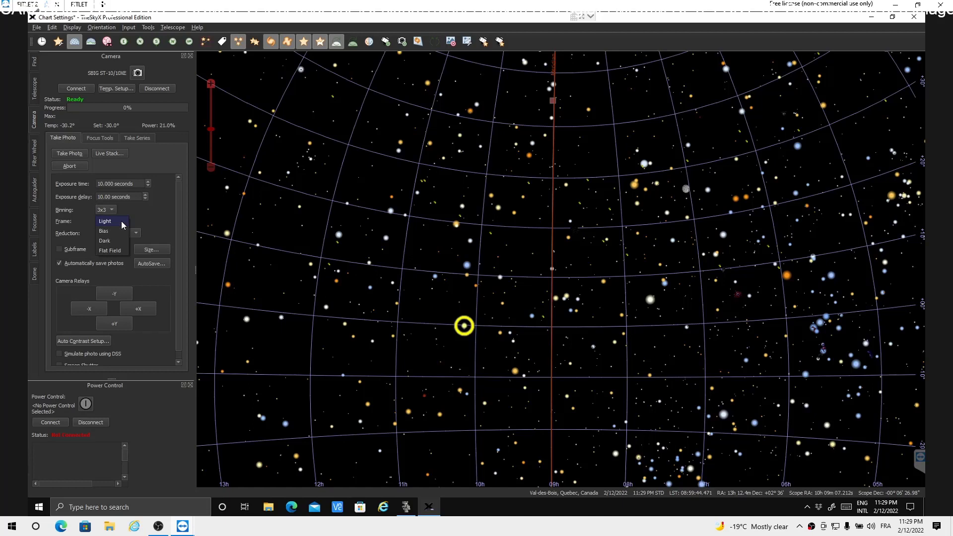
{"action": "left_click", "coordinate": [150, 216]}
- Enable the camera subframe and set its size to Full after trying Quarter
{"action": "left_click", "coordinate": [65, 250]}
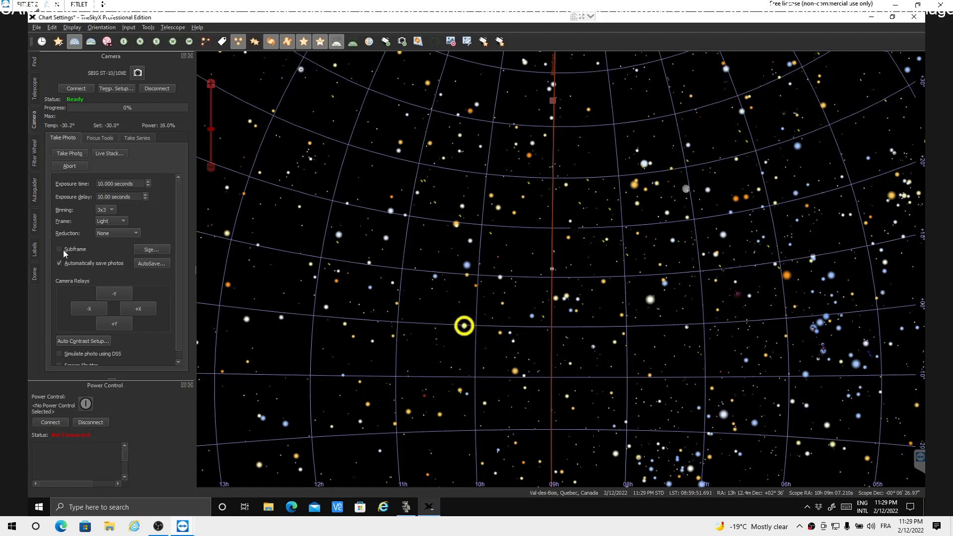
{"action": "left_click", "coordinate": [149, 249]}
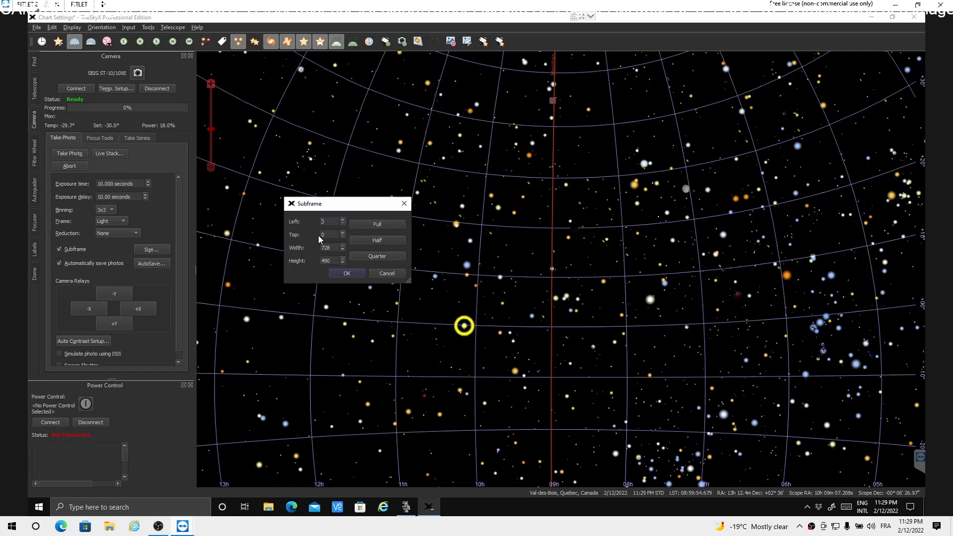
{"action": "left_click", "coordinate": [379, 258]}
{"action": "left_click", "coordinate": [380, 258]}
{"action": "left_click", "coordinate": [378, 225]}
{"action": "left_click", "coordinate": [347, 273]}
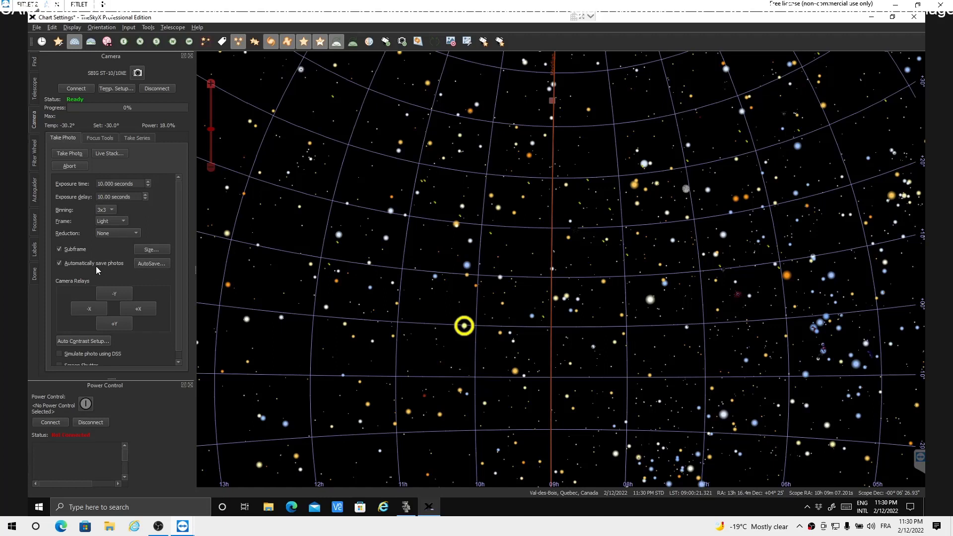
- Review the camera's AutoSave setup and keep SBIG as the auto contrast method
{"action": "left_click", "coordinate": [149, 263]}
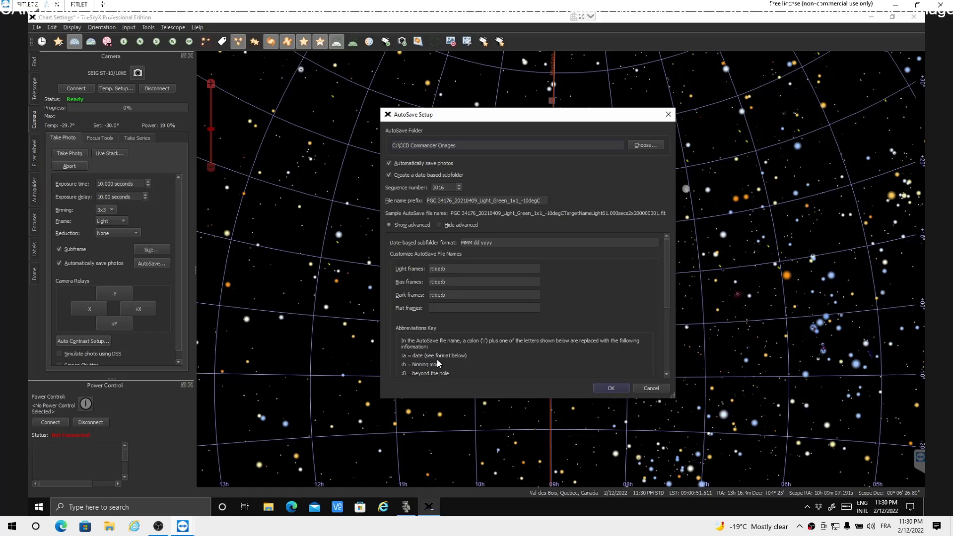
{"action": "left_click", "coordinate": [668, 115]}
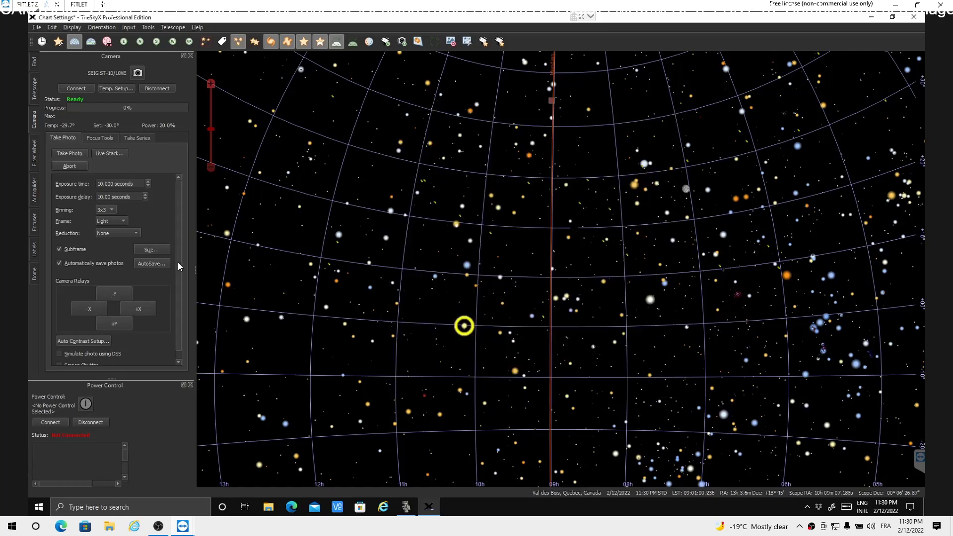
{"action": "left_click", "coordinate": [178, 362]}
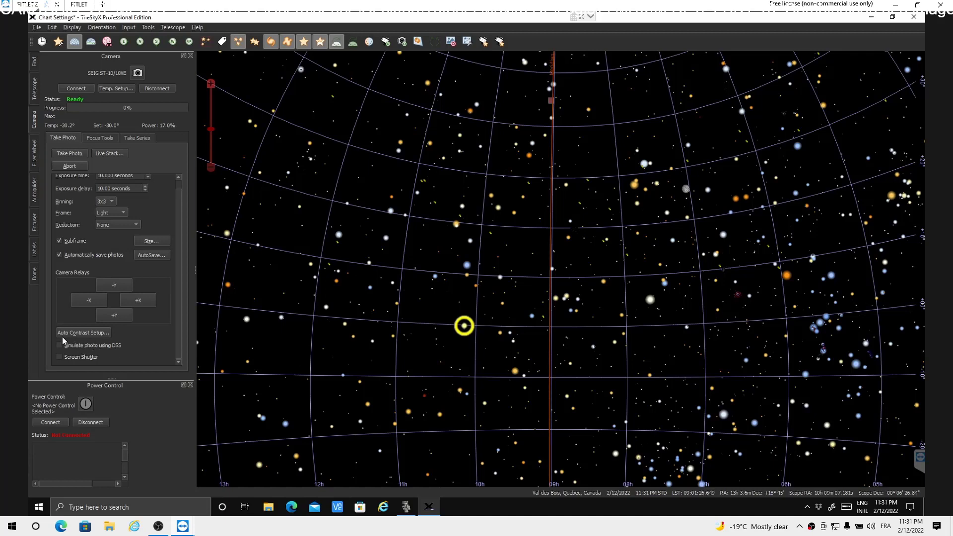
{"action": "left_click", "coordinate": [95, 333]}
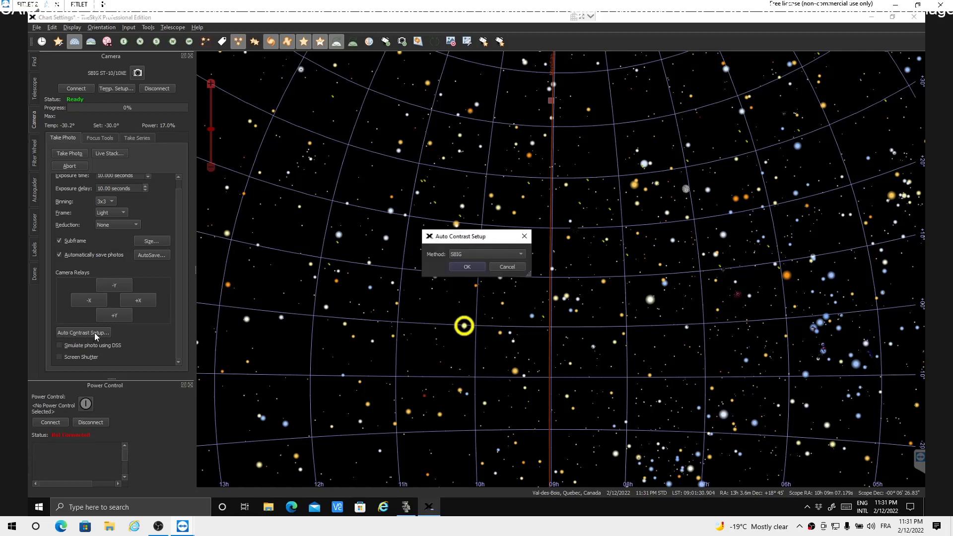
{"action": "left_click", "coordinate": [472, 270]}
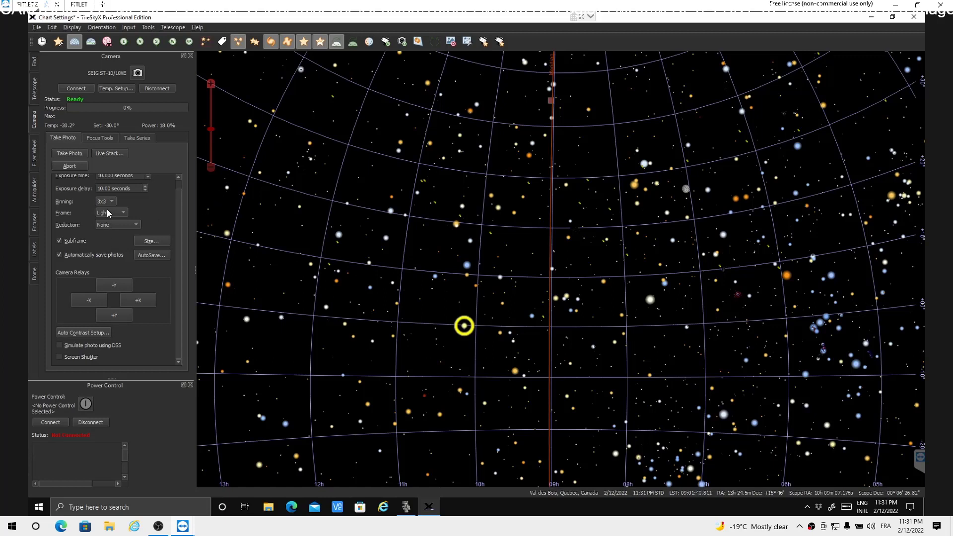
- Move the filter wheel to the Green filter and back to Luminance
{"action": "left_click", "coordinate": [37, 162]}
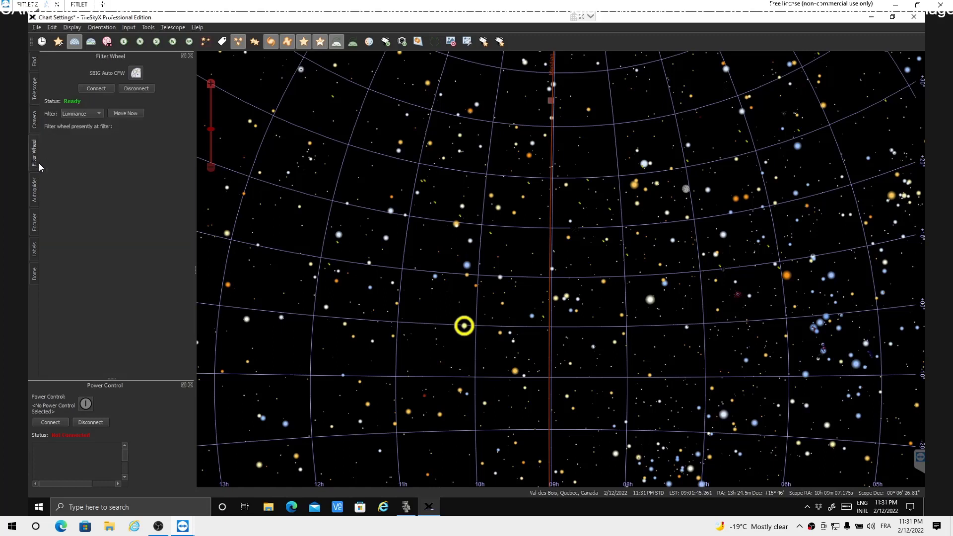
{"action": "left_click", "coordinate": [99, 114]}
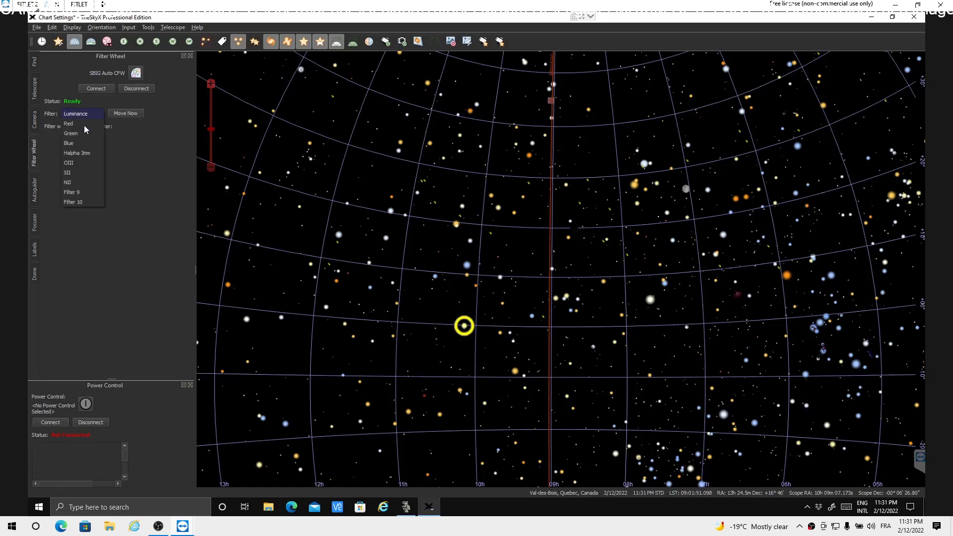
{"action": "left_click", "coordinate": [74, 133]}
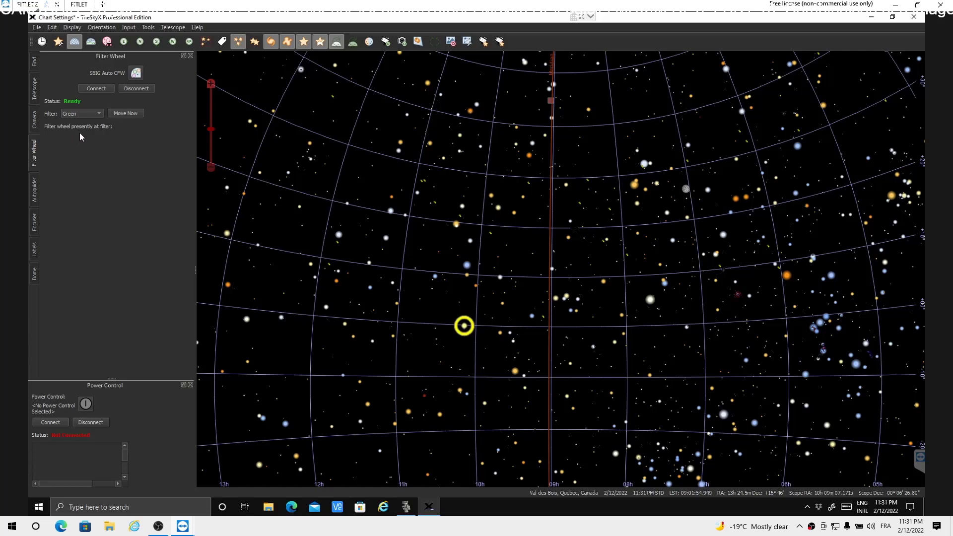
{"action": "left_click", "coordinate": [126, 118]}
{"action": "left_click", "coordinate": [98, 112]}
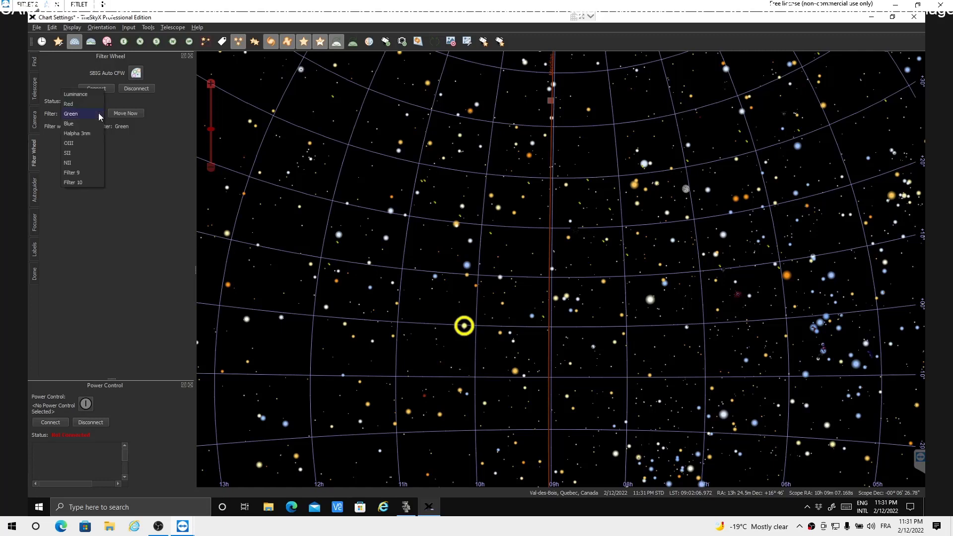
{"action": "left_click", "coordinate": [78, 94]}
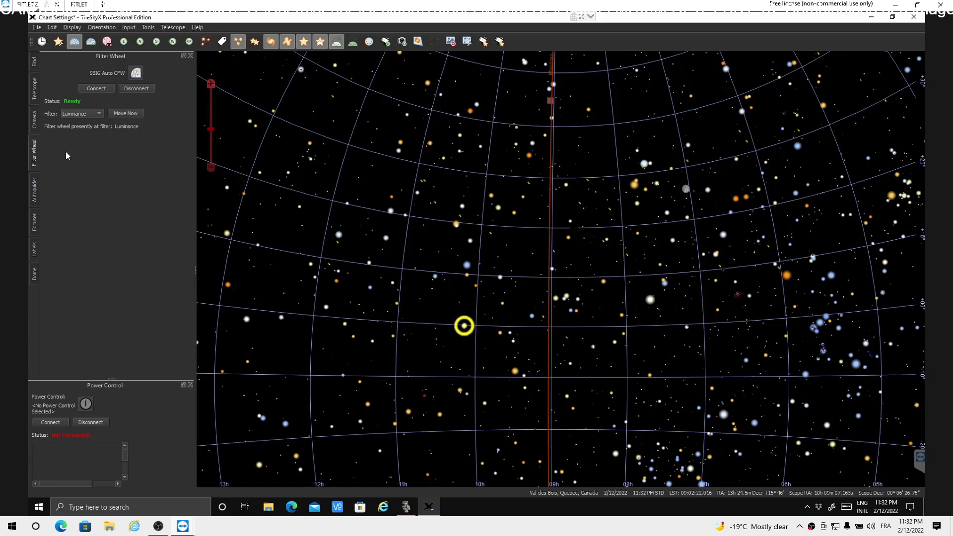
- Look over the autoguider controls and the focuser's available move amounts, keeping 0.1%
{"action": "left_click", "coordinate": [35, 192]}
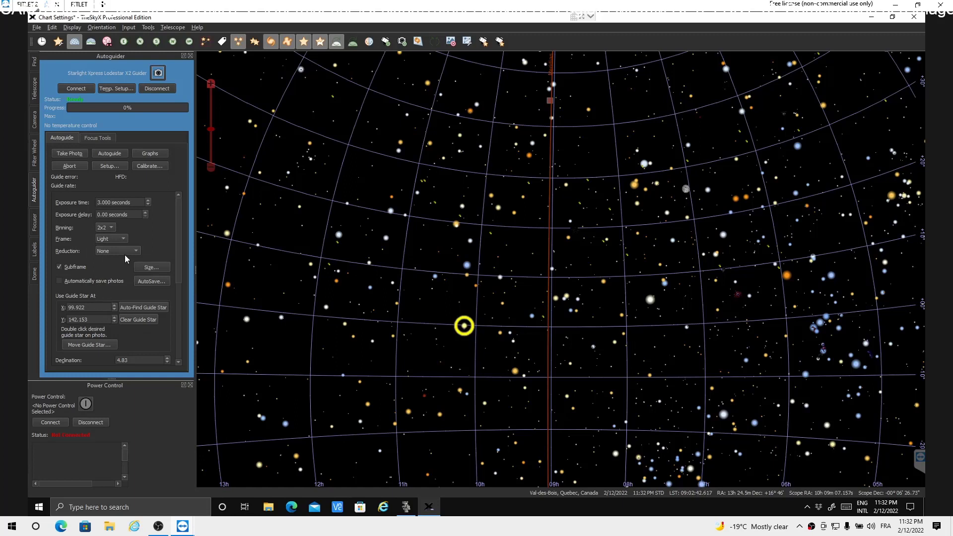
{"action": "left_click", "coordinate": [38, 230]}
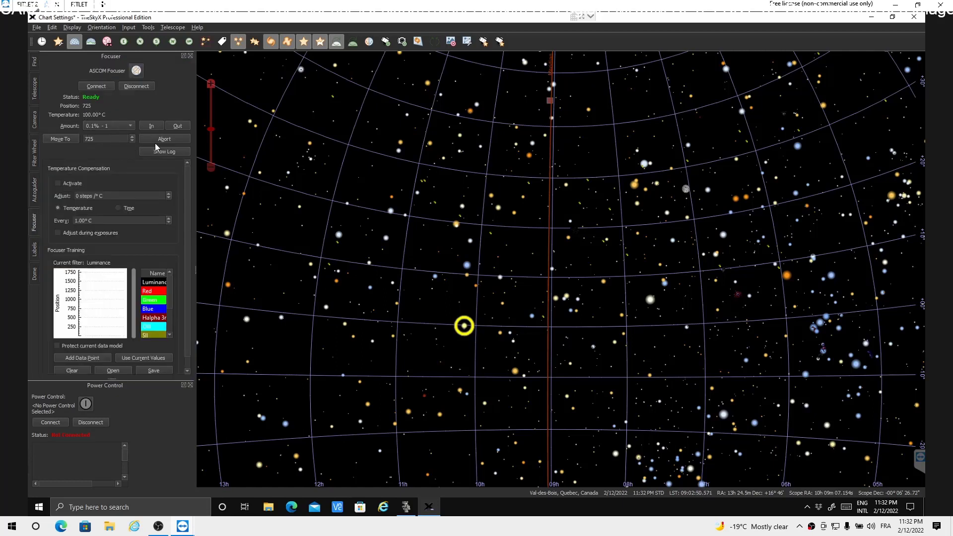
{"action": "left_click", "coordinate": [128, 127]}
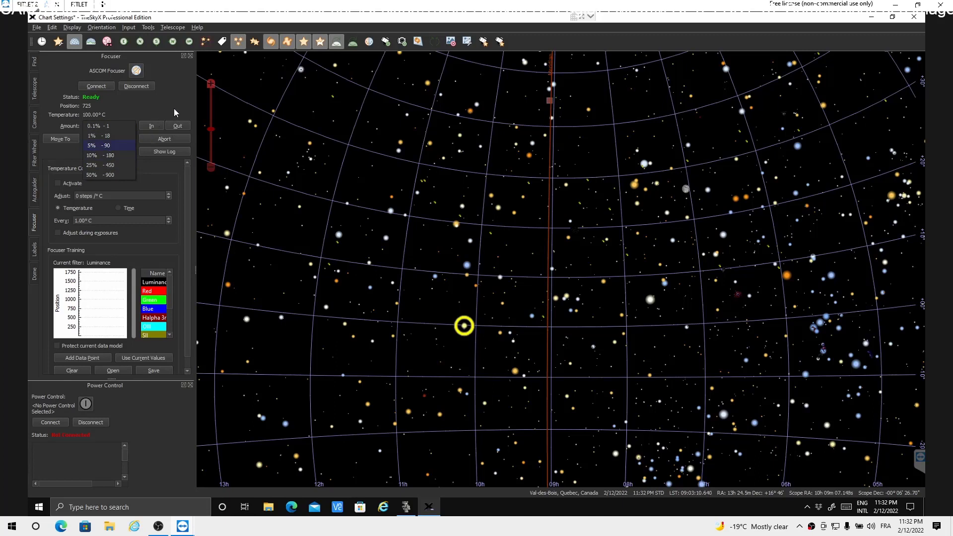
{"action": "left_click", "coordinate": [150, 150]}
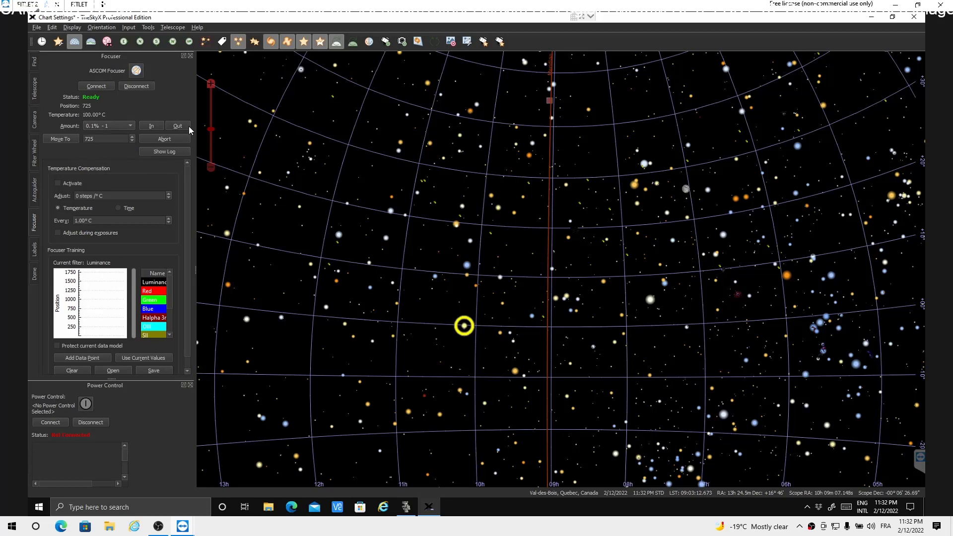
- Bring up the dome controls
{"action": "left_click", "coordinate": [35, 275]}
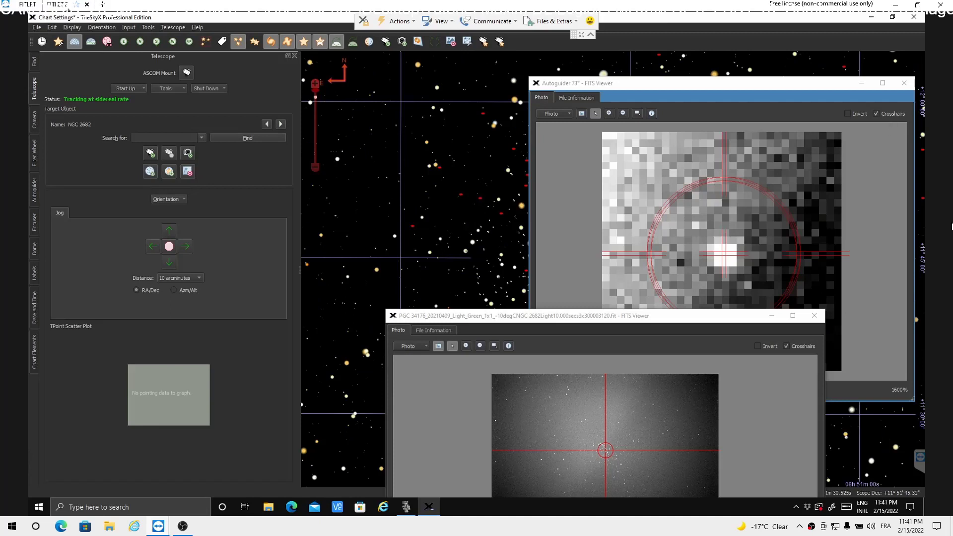
- Close the green-filter NGC 2682 photo and the autoguider image viewers
{"action": "left_click", "coordinate": [814, 316]}
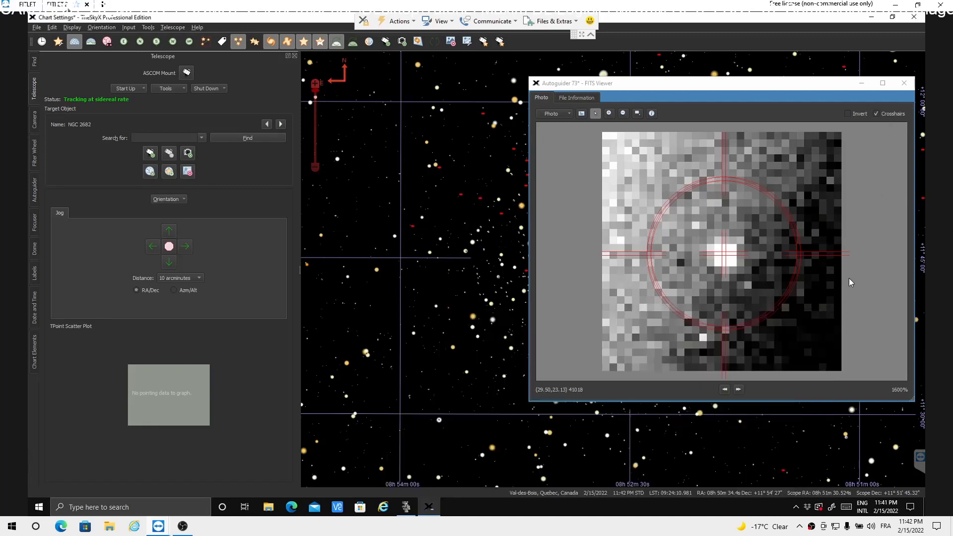
{"action": "left_click", "coordinate": [905, 84]}
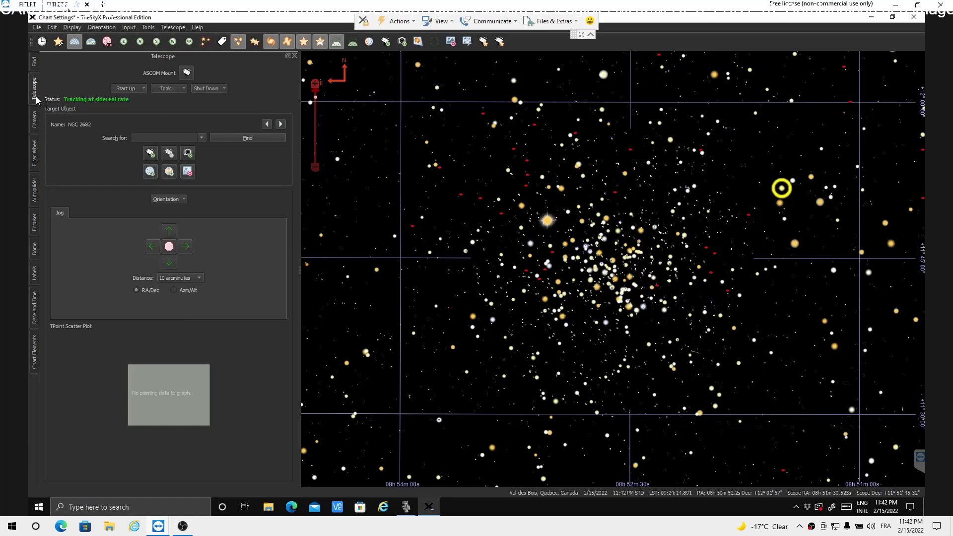
- Park the telescope mount and follow its movement across the wide sky chart
{"action": "left_click", "coordinate": [223, 92]}
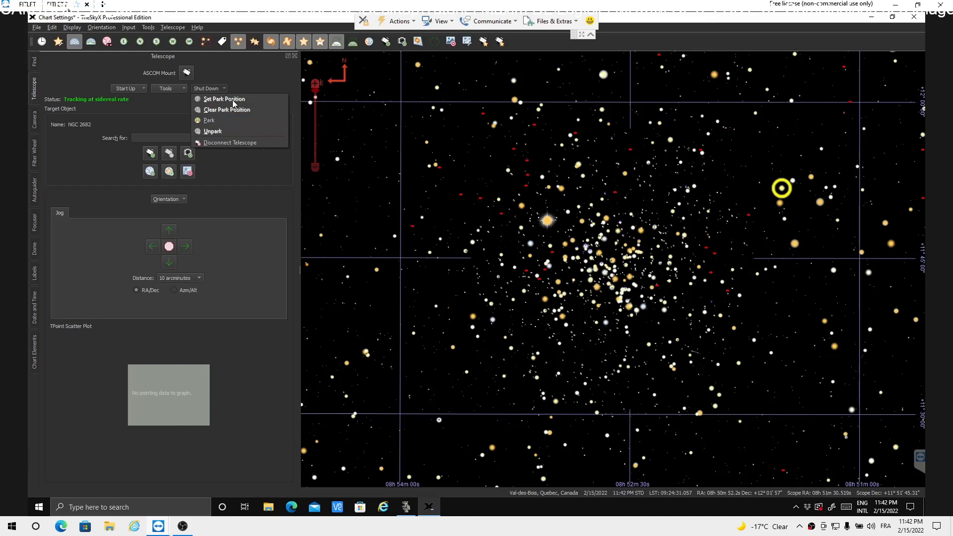
{"action": "left_click", "coordinate": [211, 125]}
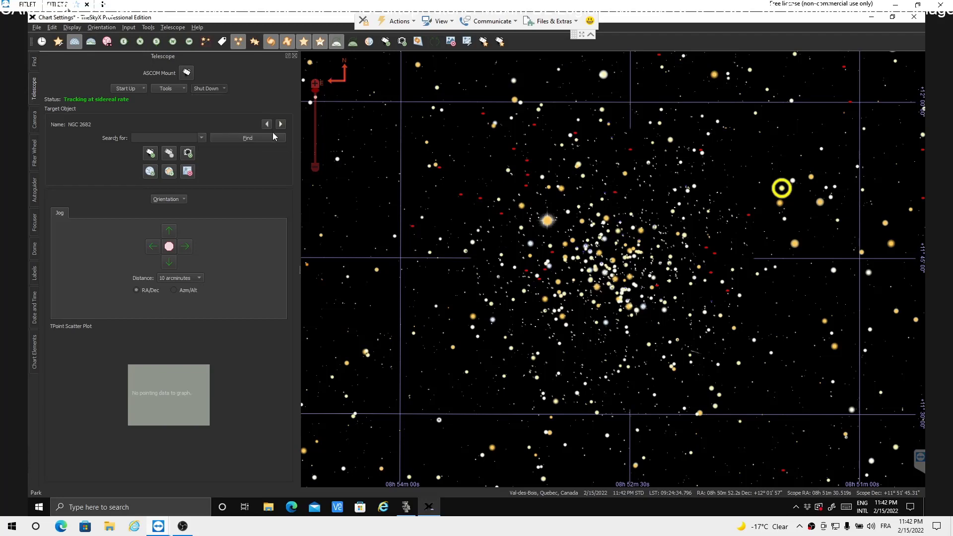
{"action": "scroll", "coordinate": [702, 317], "scroll_direction": "down", "scroll_amount": 4}
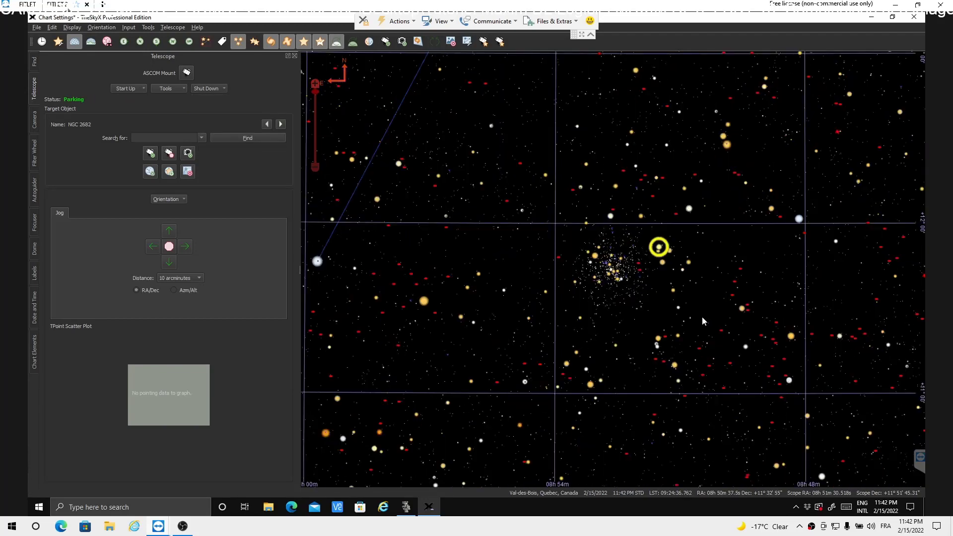
{"action": "scroll", "coordinate": [647, 318], "scroll_direction": "down", "scroll_amount": 5}
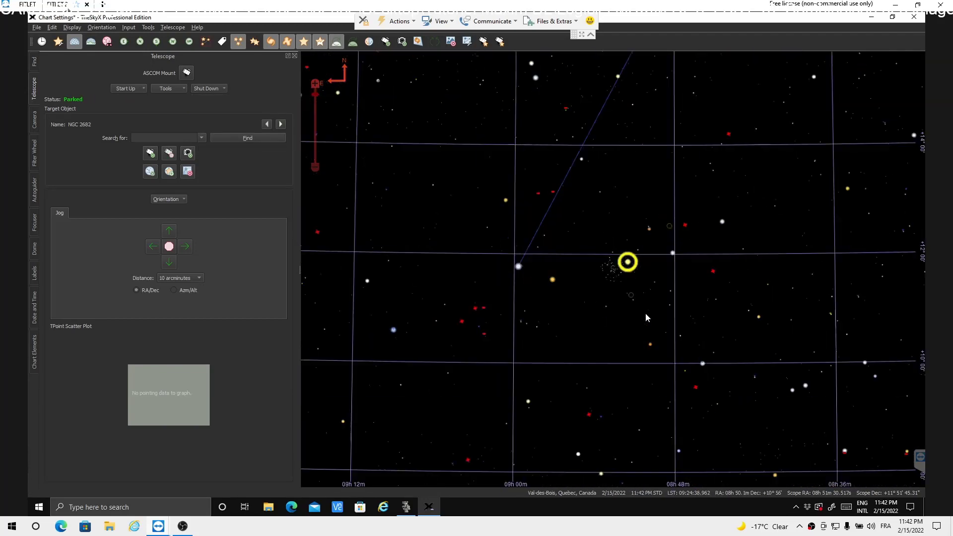
{"action": "scroll", "coordinate": [647, 318], "scroll_direction": "down", "scroll_amount": 3}
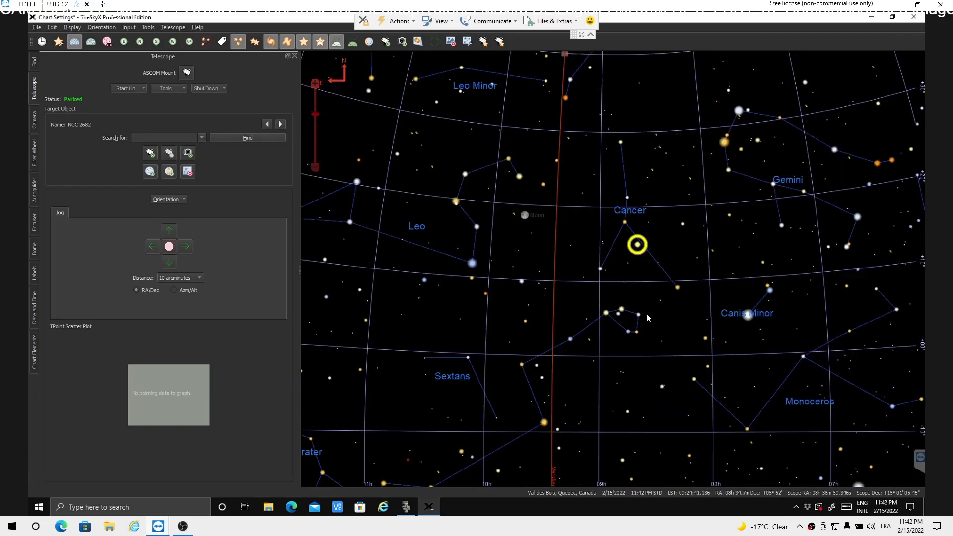
{"action": "scroll", "coordinate": [647, 318], "scroll_direction": "down", "scroll_amount": 4}
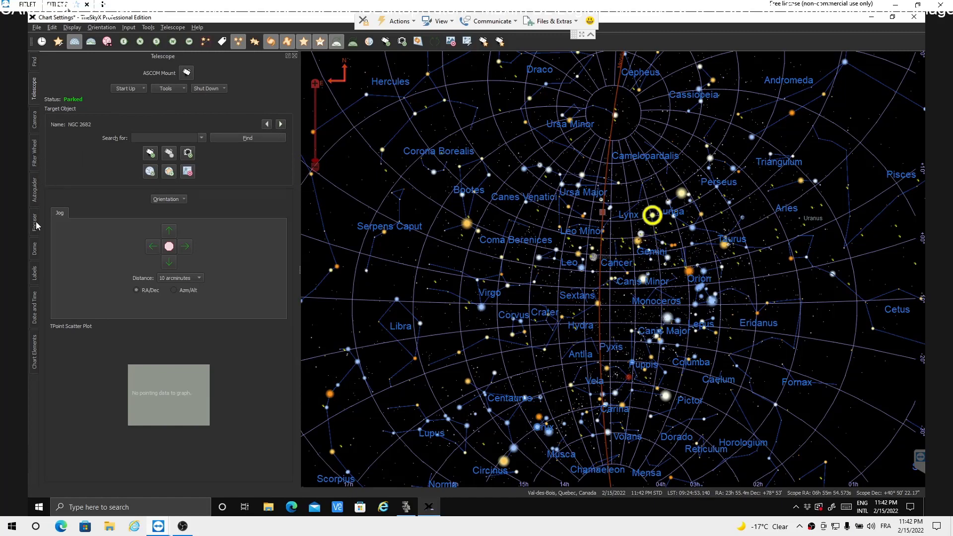
- Disconnect the SBIG ST-10/10XE imaging camera and the Starlight Xpress Lodestar X2 autoguider
{"action": "left_click", "coordinate": [36, 124]}
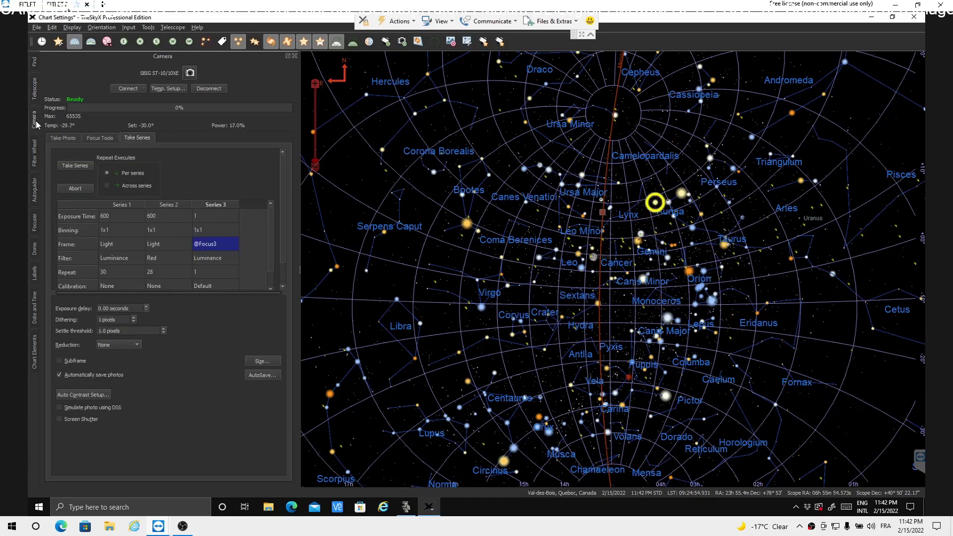
{"action": "left_click", "coordinate": [219, 89]}
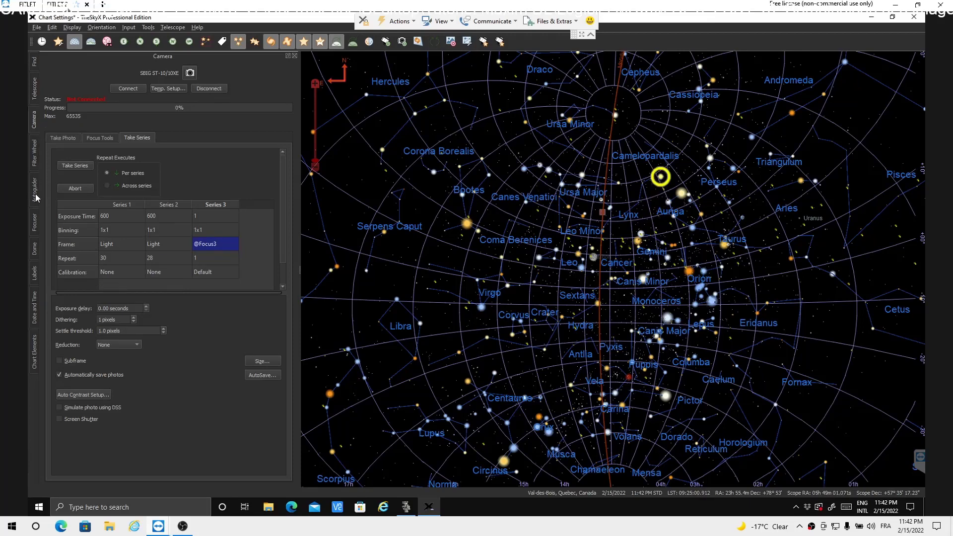
{"action": "left_click", "coordinate": [36, 197]}
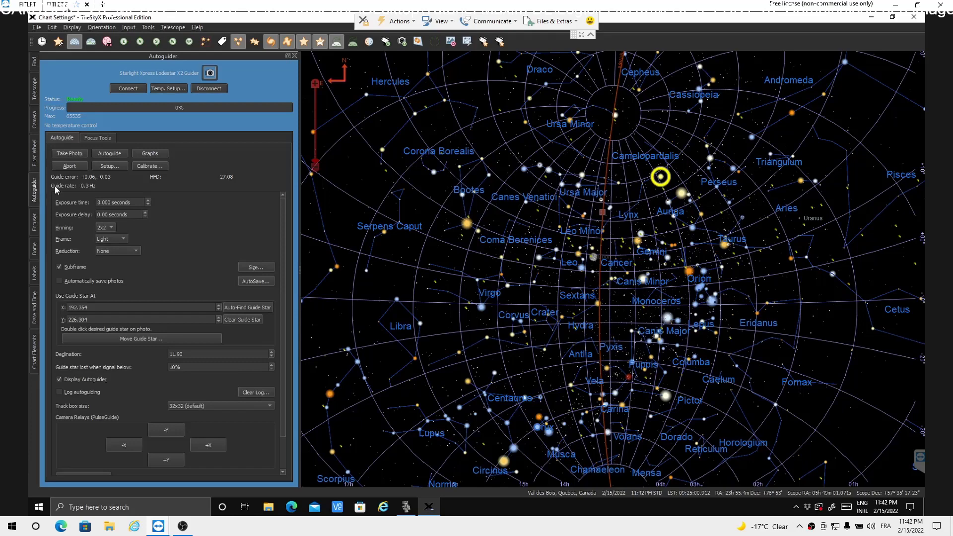
{"action": "left_click", "coordinate": [215, 90]}
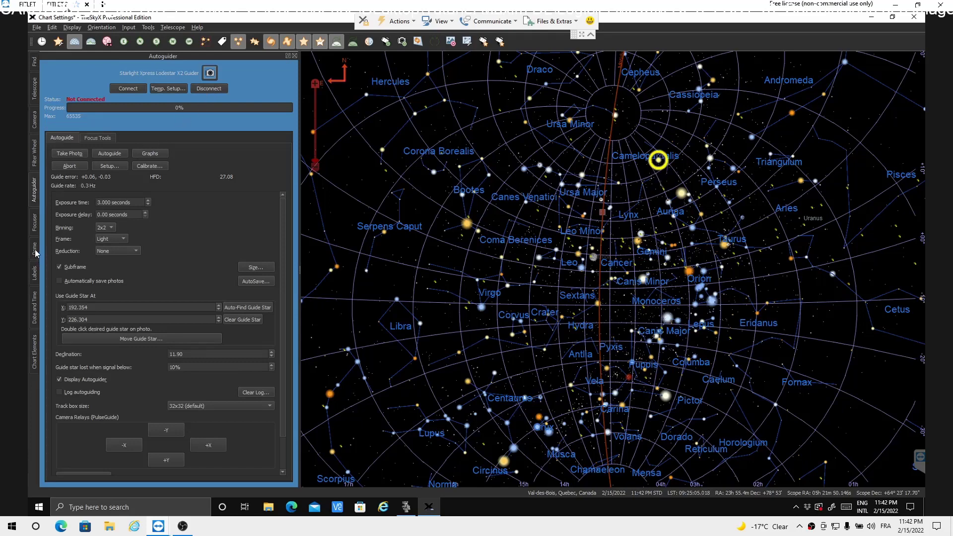
- Check the connection status of the focuser and the dome
{"action": "left_click", "coordinate": [35, 226]}
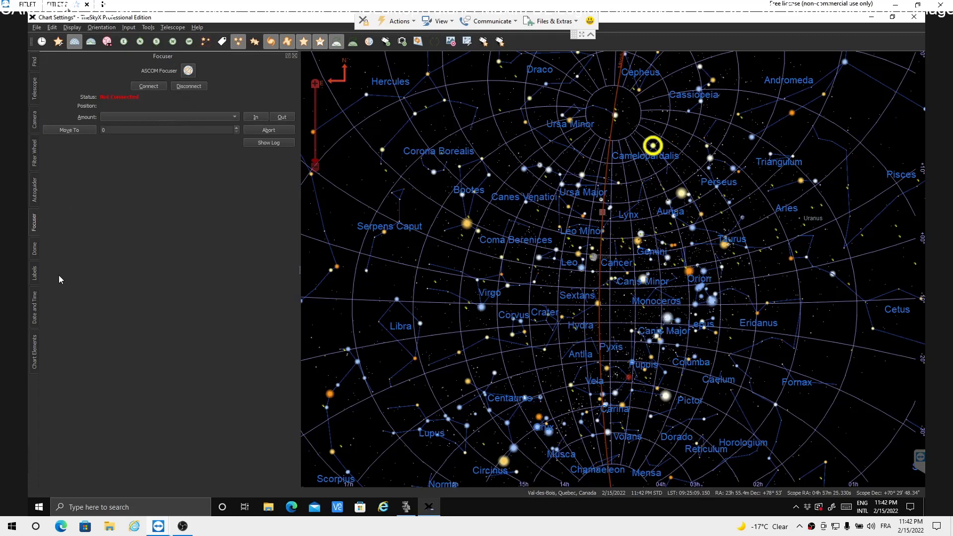
{"action": "left_click", "coordinate": [34, 253]}
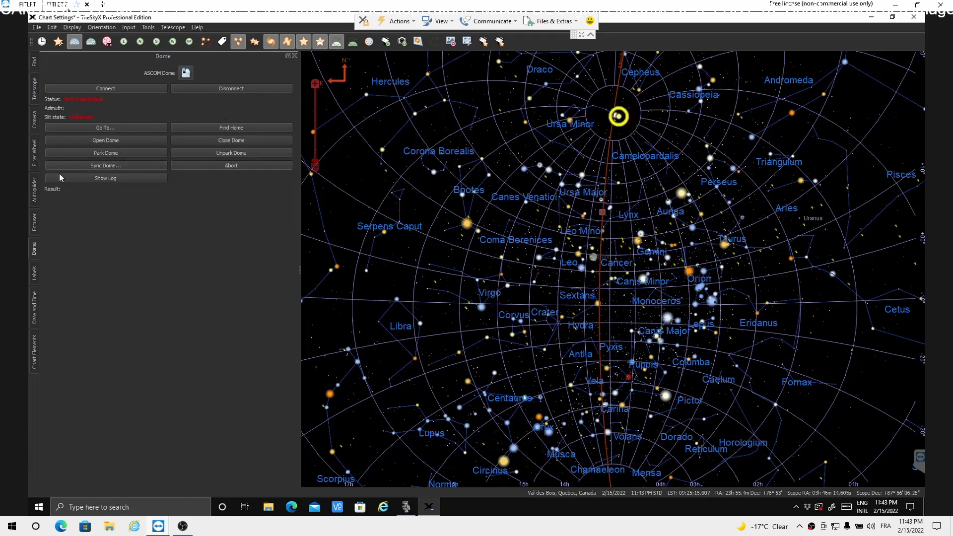
- Disconnect the parked telescope mount and close TheSkyX
{"action": "left_click", "coordinate": [35, 93]}
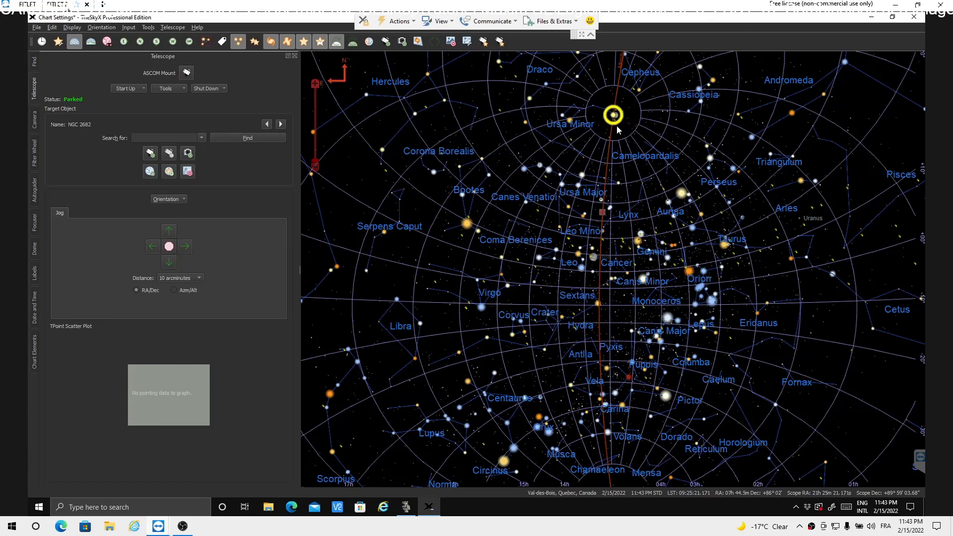
{"action": "left_click", "coordinate": [224, 90]}
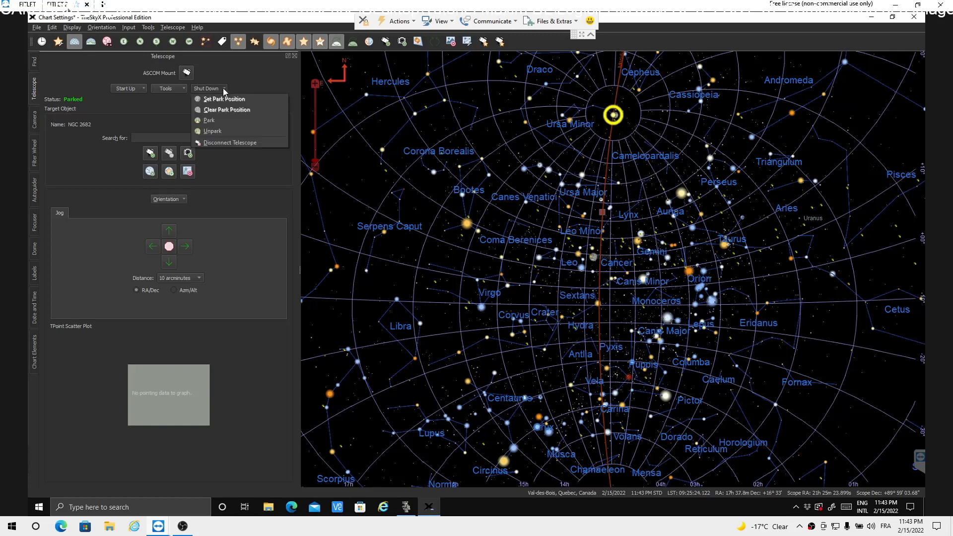
{"action": "left_click", "coordinate": [223, 142]}
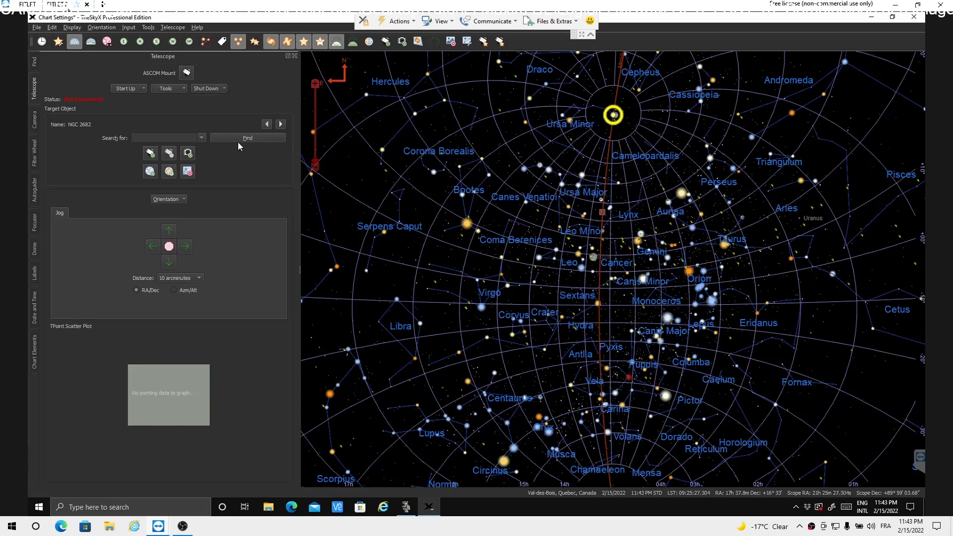
{"action": "left_click", "coordinate": [912, 19]}
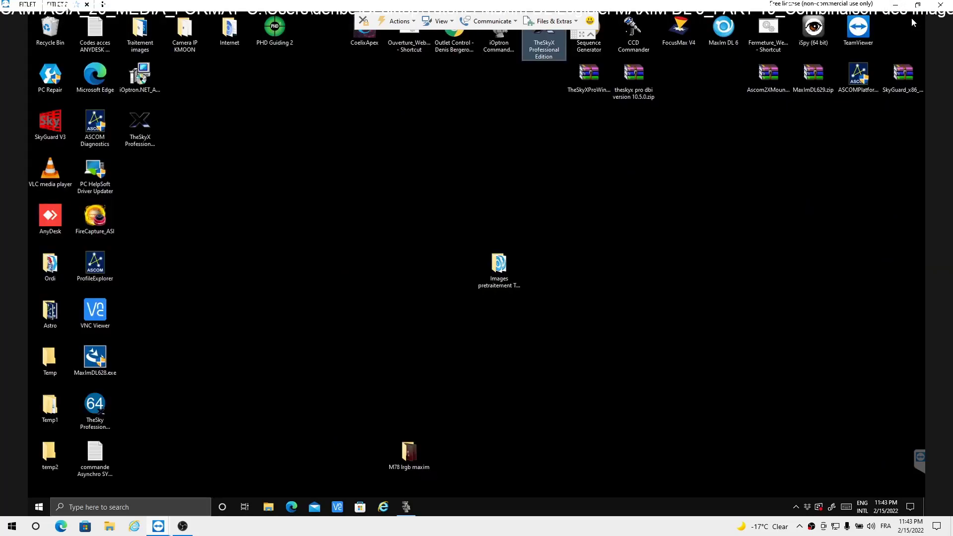
- Run the Fermeture_Webpowerswitch_1.bat shortcut from the desktop and close iOptron Commander
{"action": "left_click", "coordinate": [774, 31]}
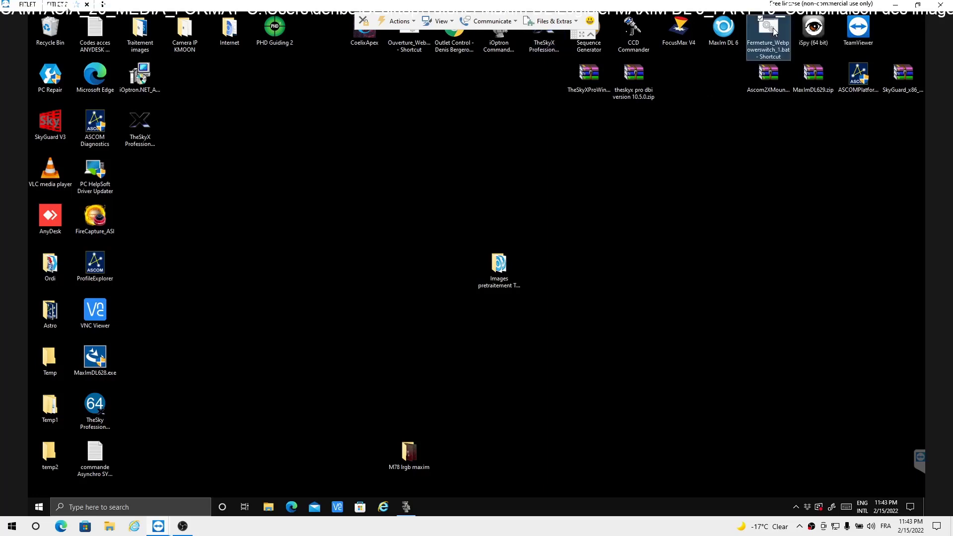
{"action": "double_click", "coordinate": [774, 30]}
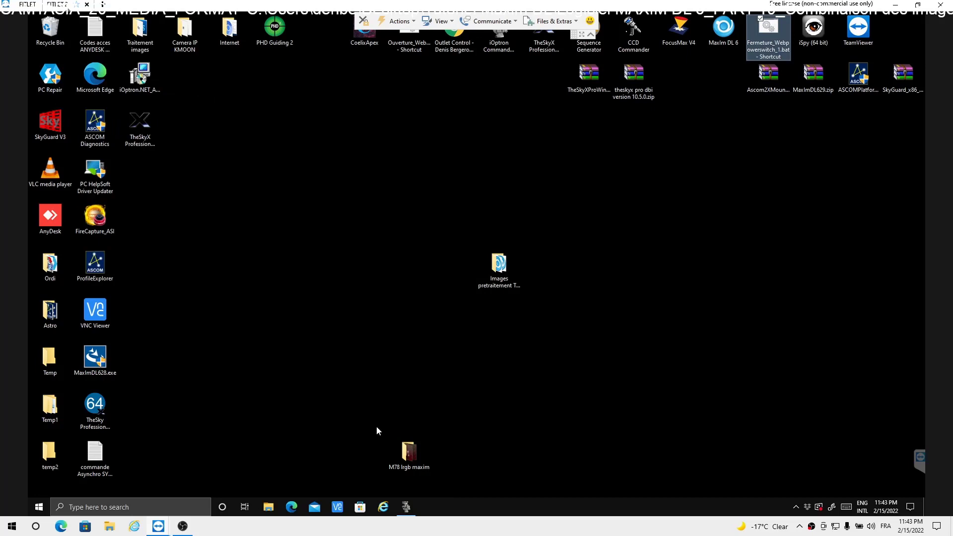
{"action": "left_click", "coordinate": [406, 507]}
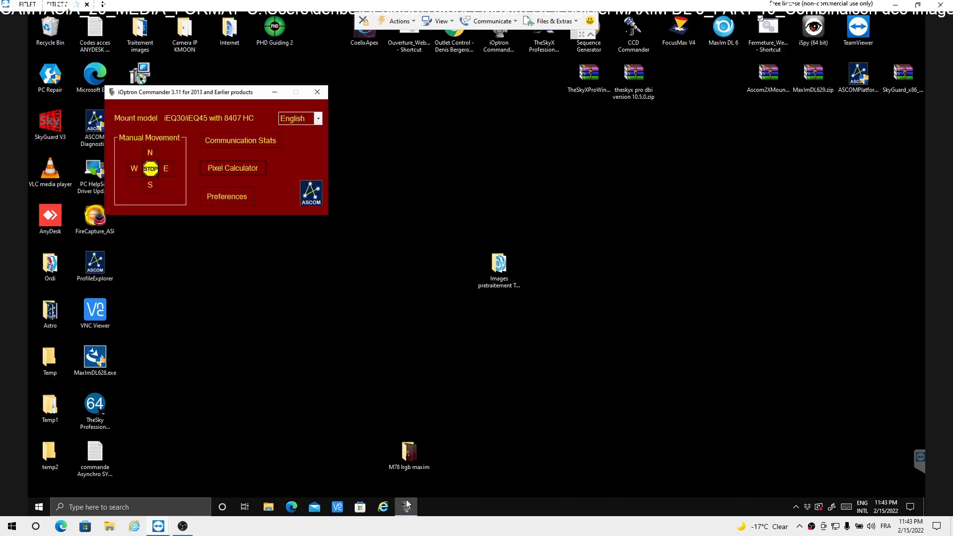
{"action": "left_click", "coordinate": [316, 92]}
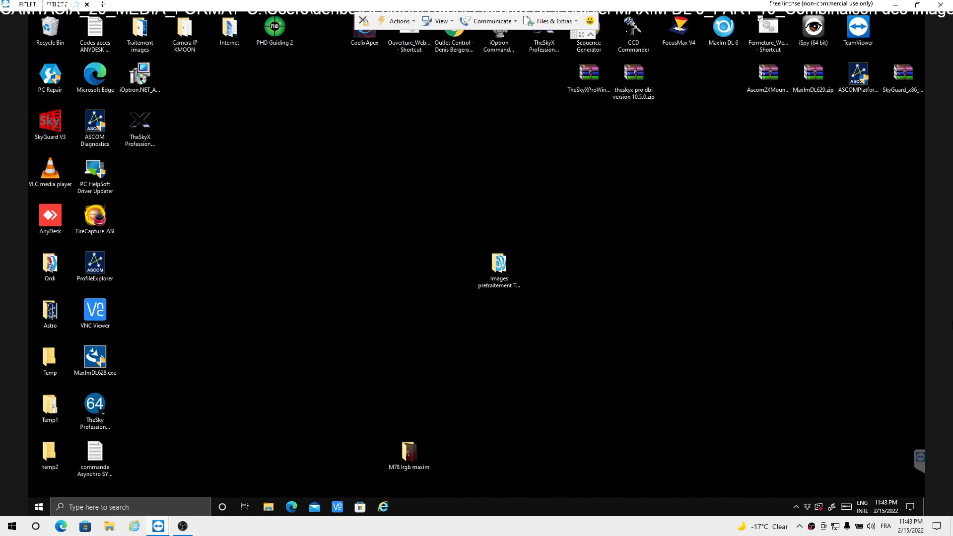